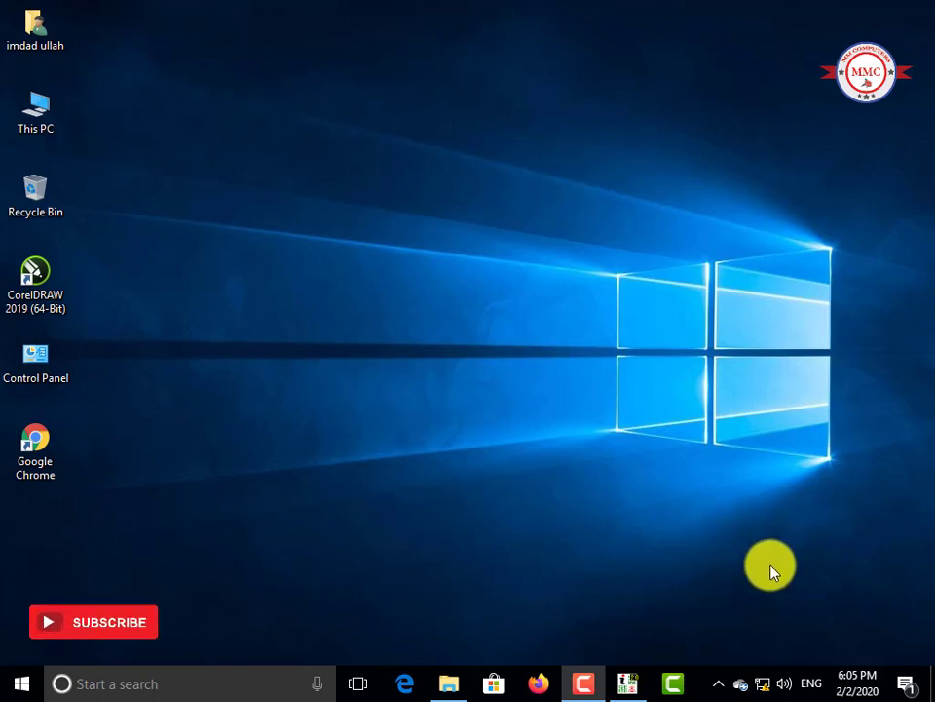
Switch to InPage and draw a rectangular picture box about 3.3" wide and 1.9" high on the upper part of the page.
left_click(628, 688)
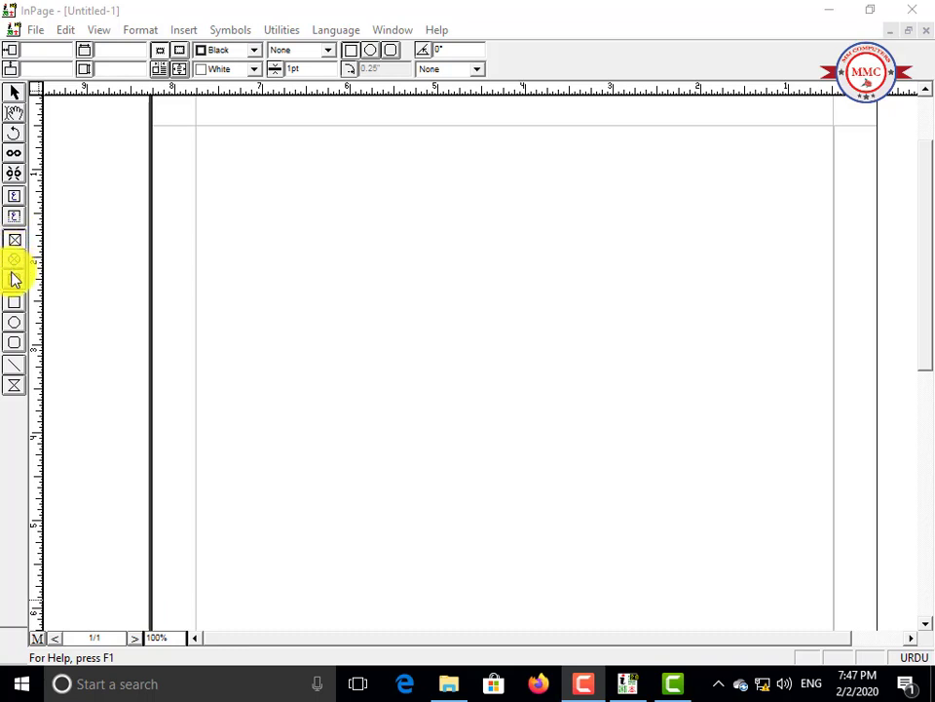
left_click(15, 279)
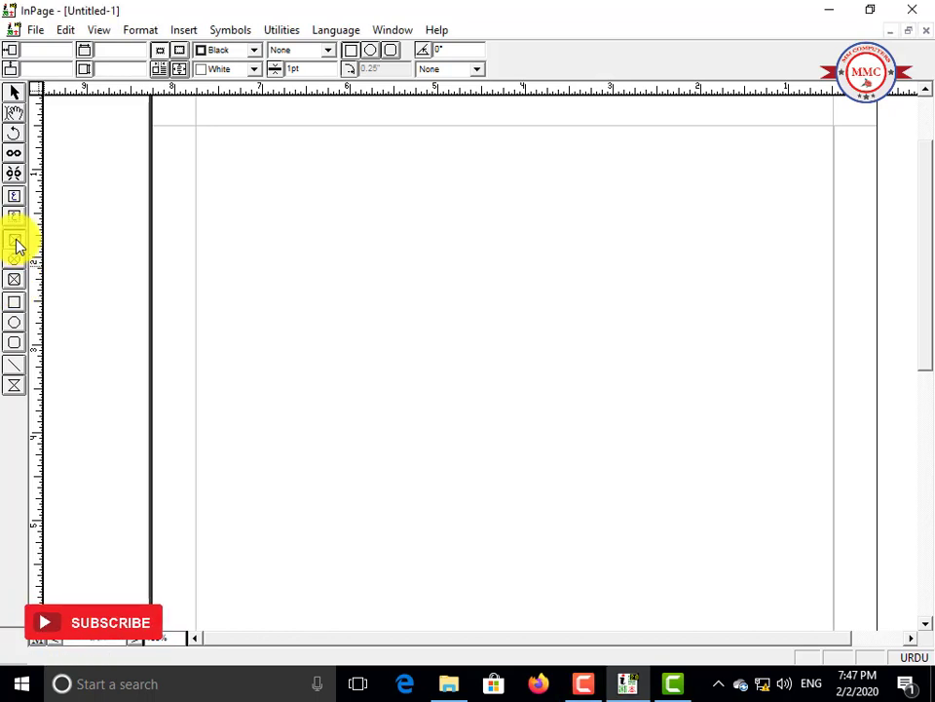
left_click(15, 240)
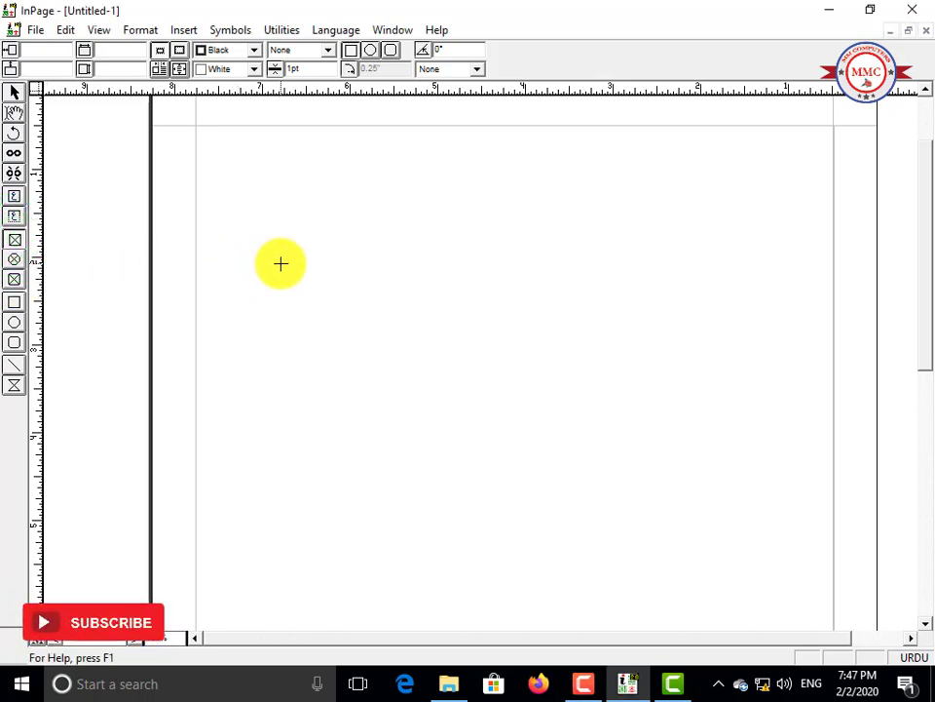
left_click_drag(281, 263, 571, 430)
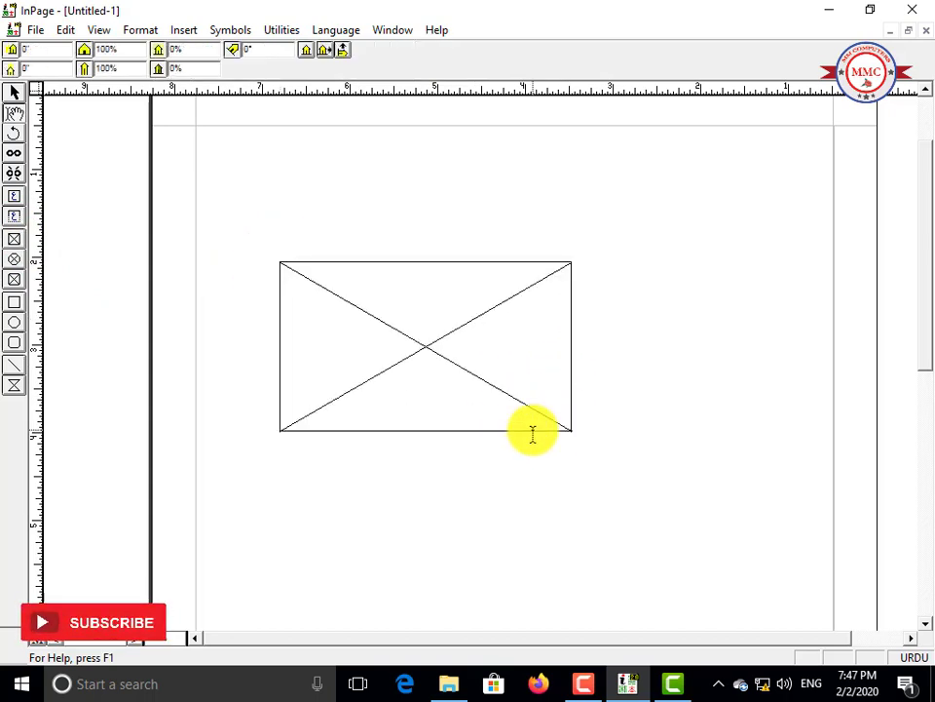
Draw a circular picture box beside the rectangular one and a rounded-corner picture box with a 0.25" corner radius below it.
left_click(15, 260)
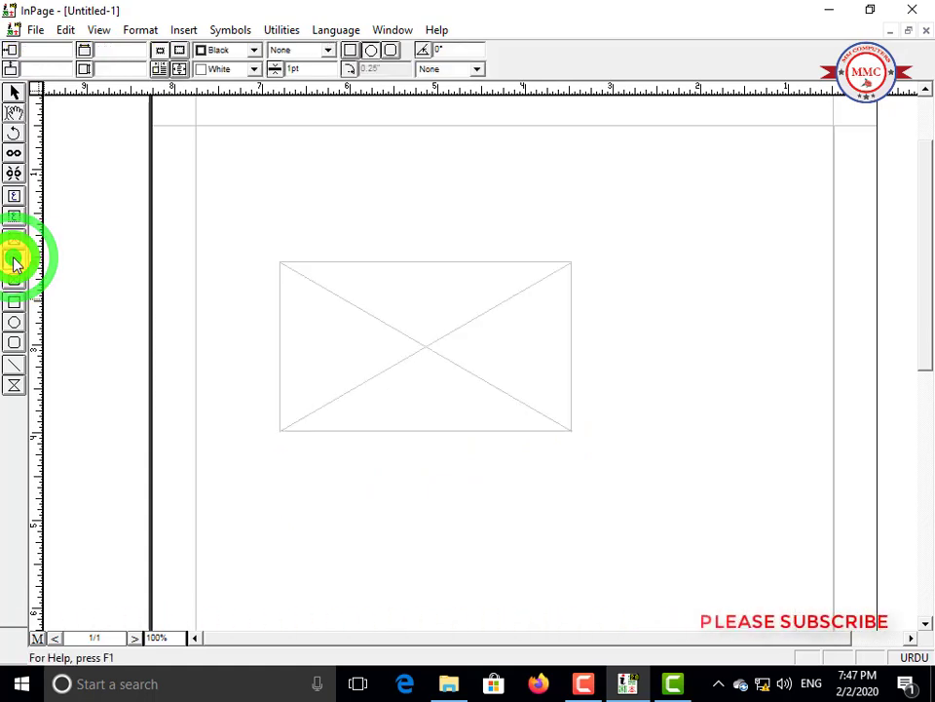
left_click(607, 241)
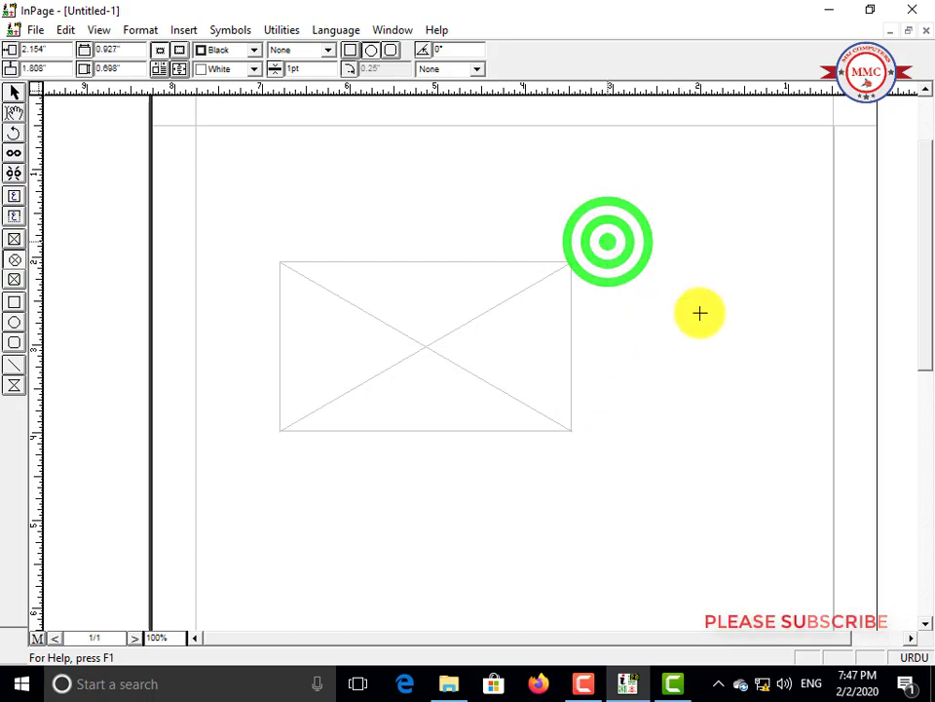
left_click_drag(778, 413, 778, 415)
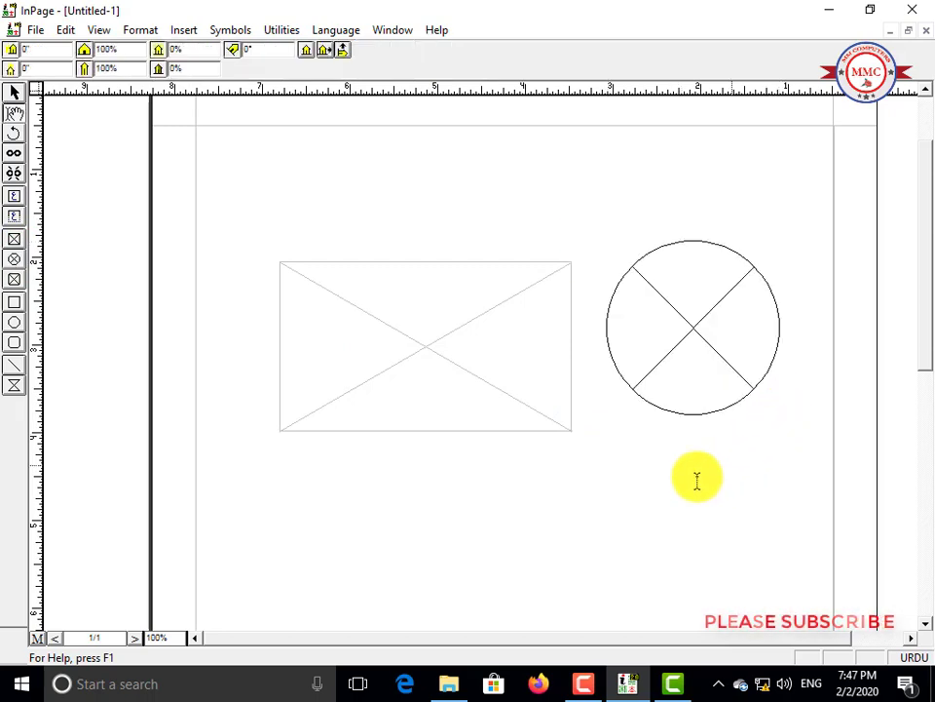
left_click(15, 280)
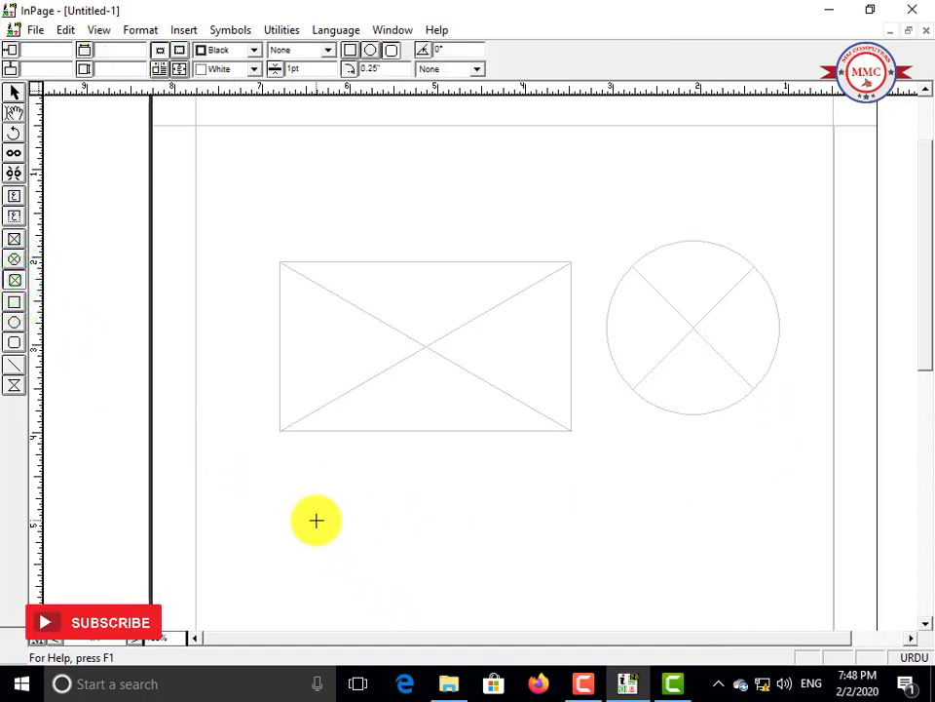
left_click_drag(307, 503, 571, 621)
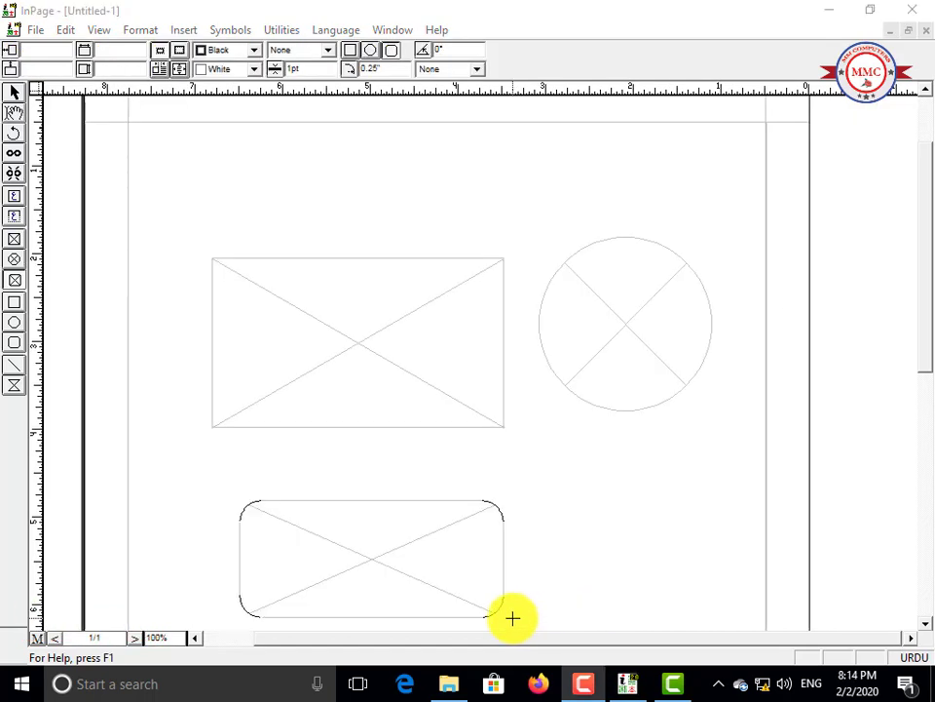
left_click(16, 113)
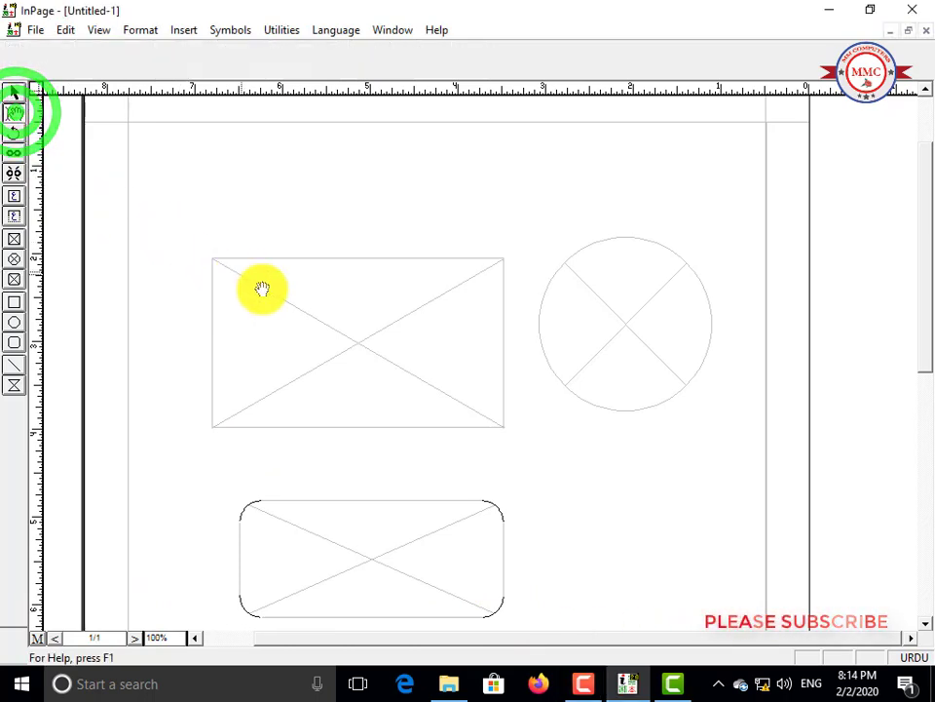
double_click(341, 351)
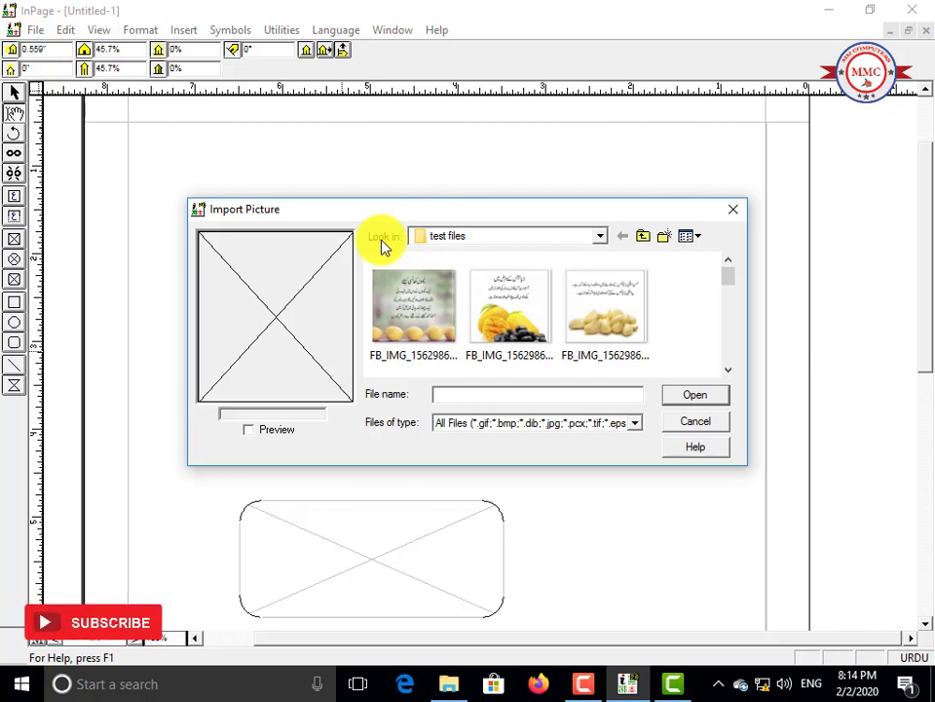
left_click(600, 236)
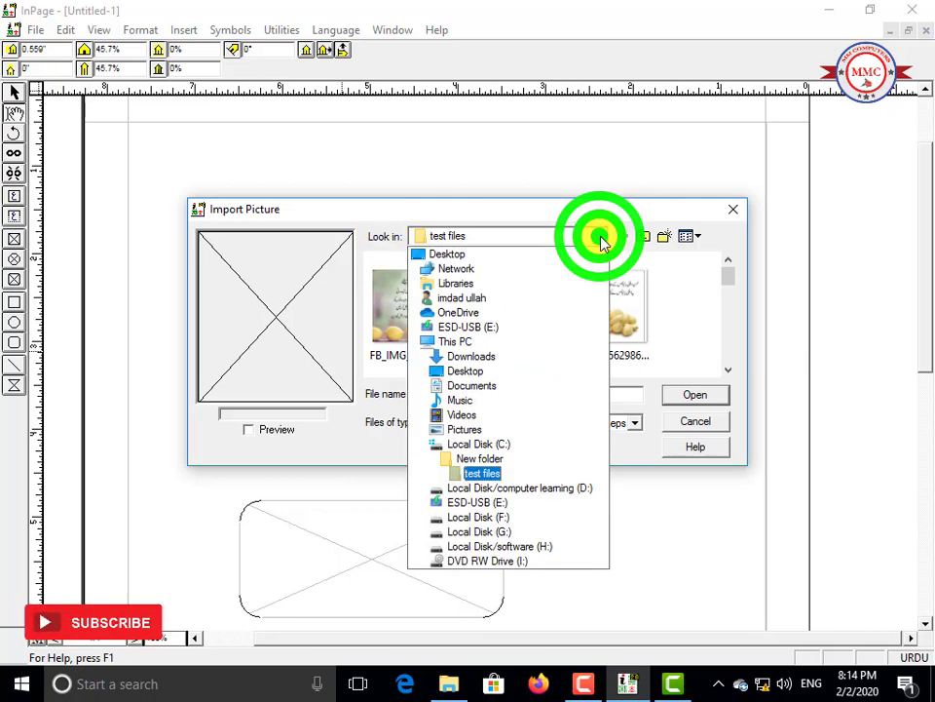
left_click(601, 239)
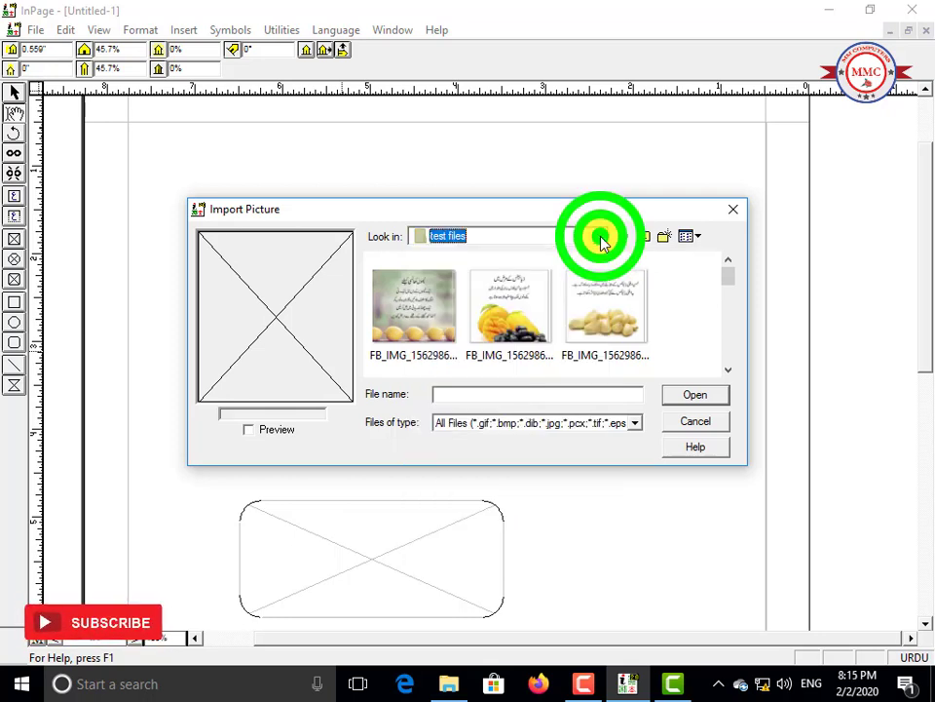
left_click(408, 314)
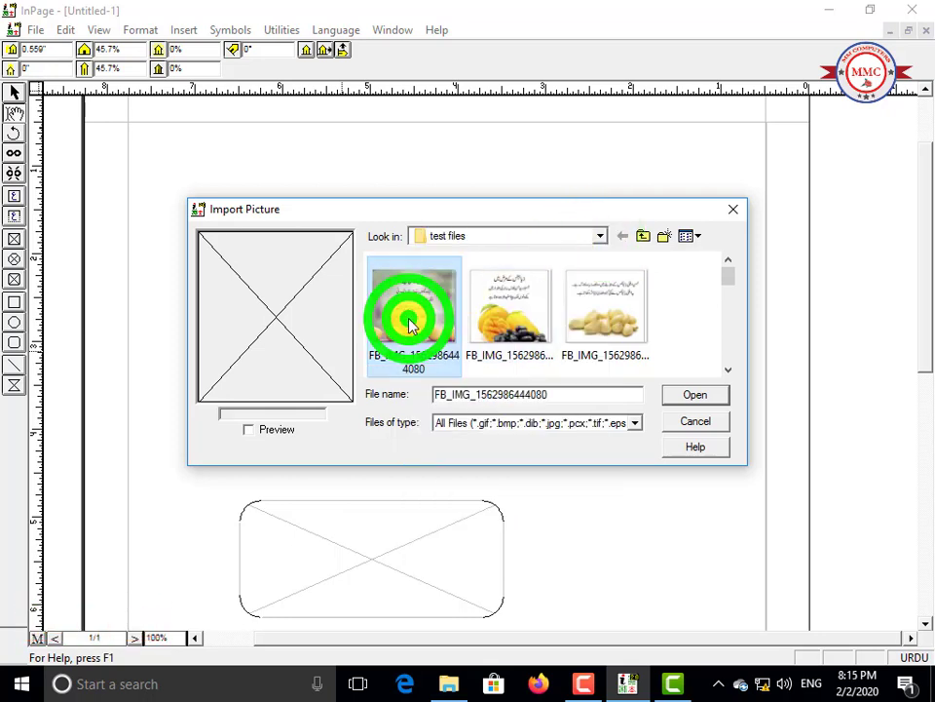
left_click(687, 397)
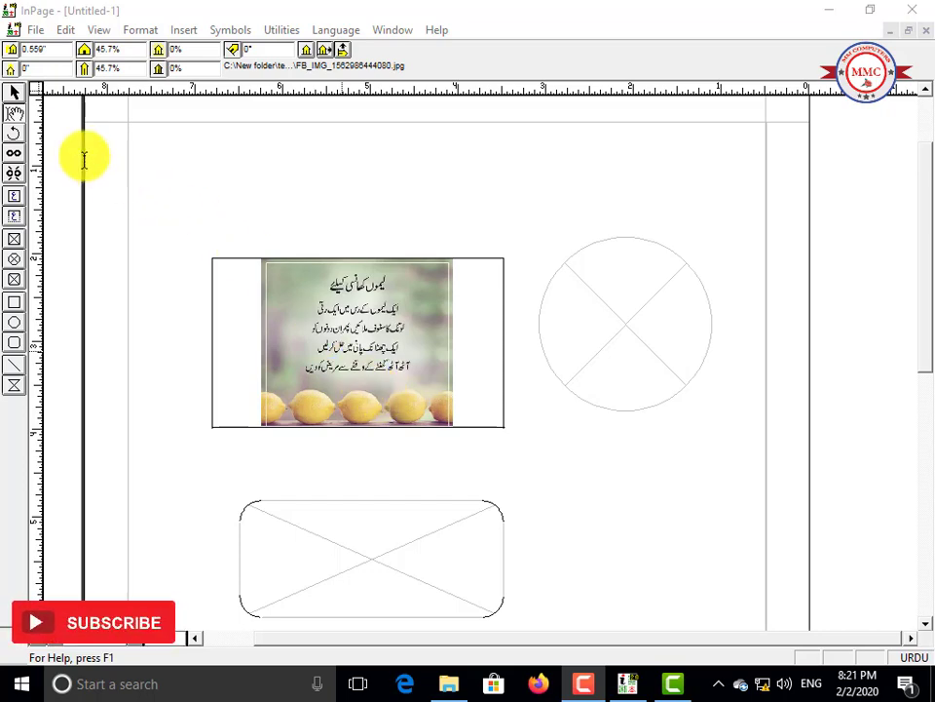
left_click(15, 109)
double_click(628, 318)
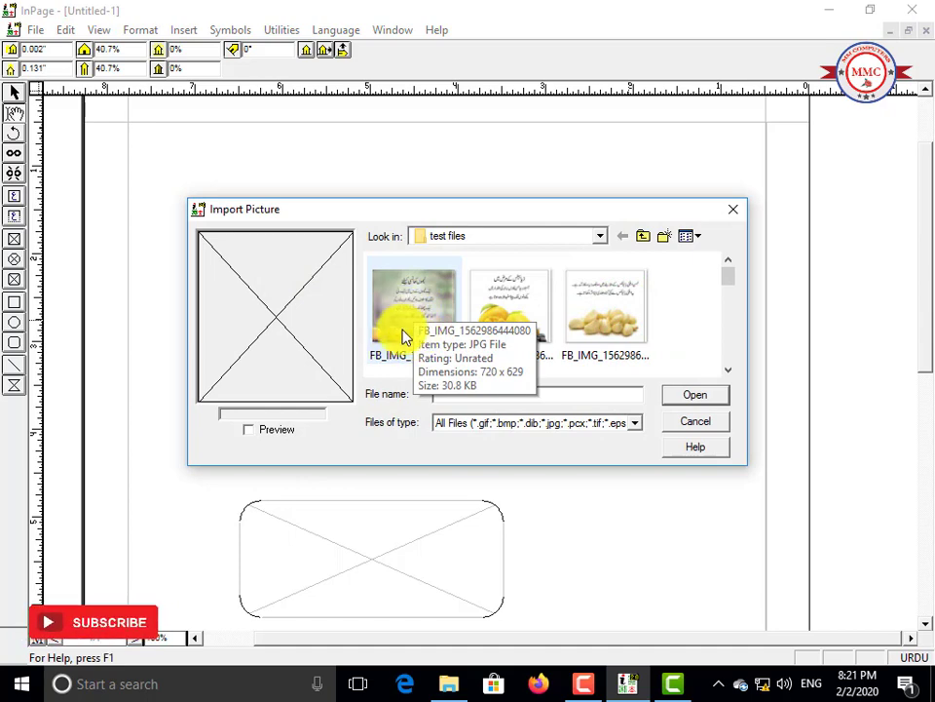
left_click(395, 334)
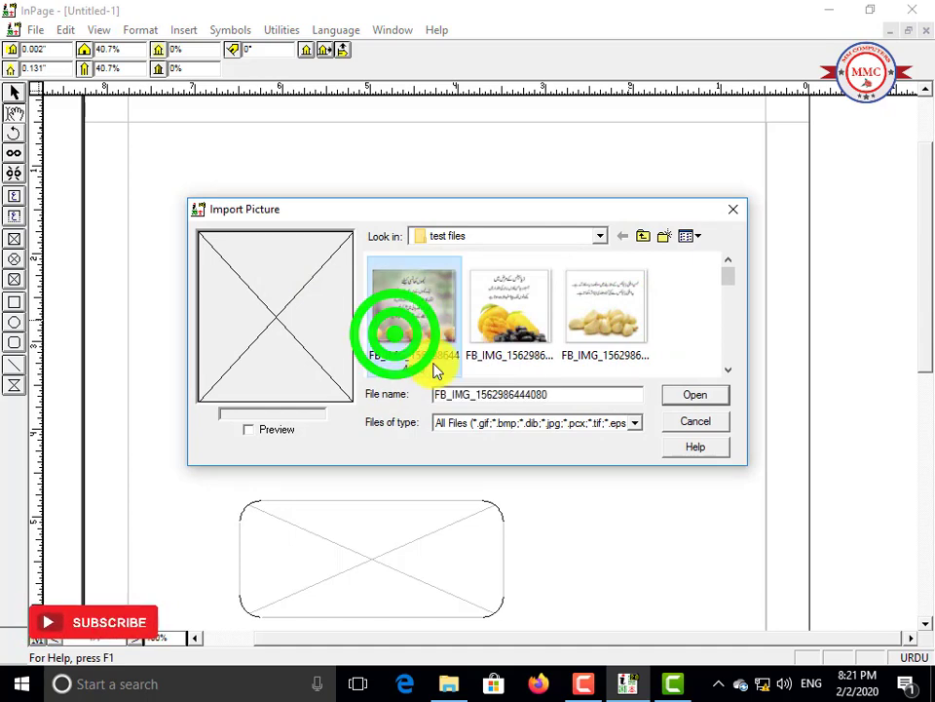
left_click(674, 392)
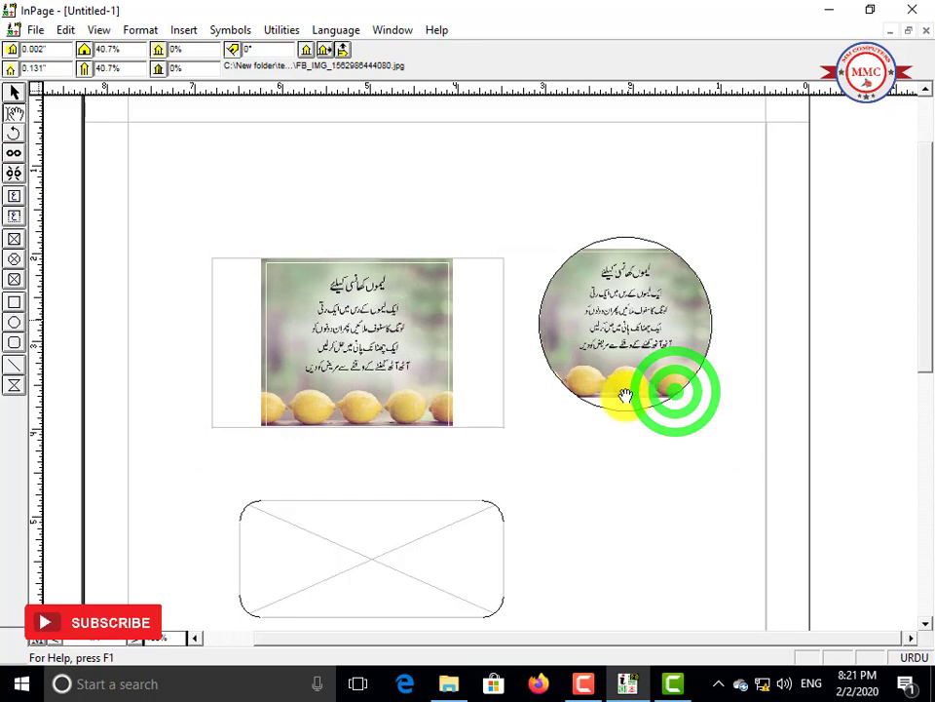
Import the same lemon picture into the rounded-corner picture box.
double_click(388, 561)
left_click(397, 309)
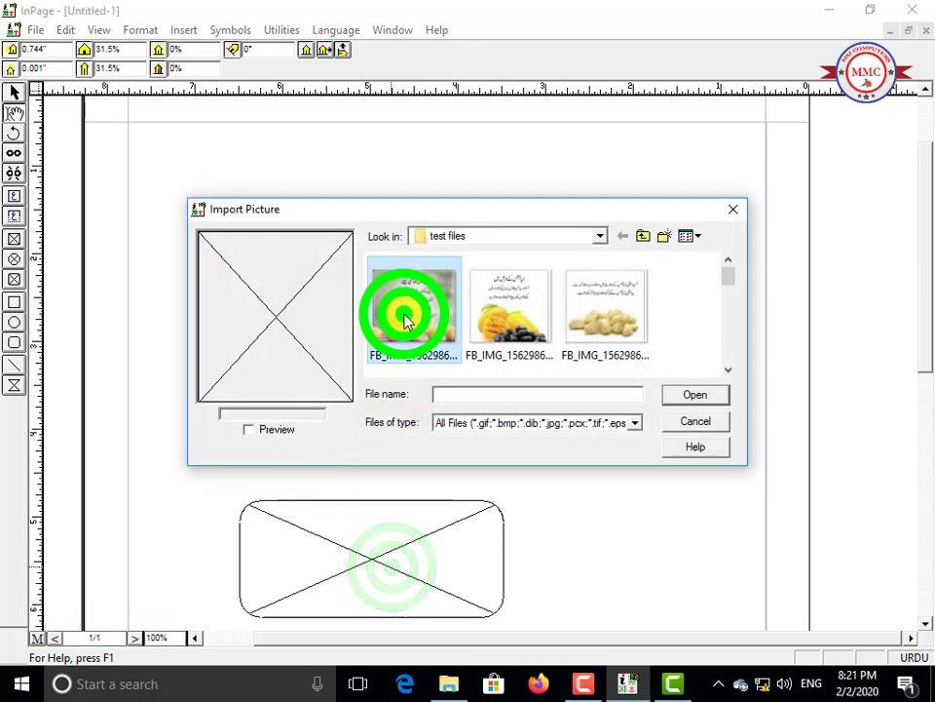
left_click(676, 393)
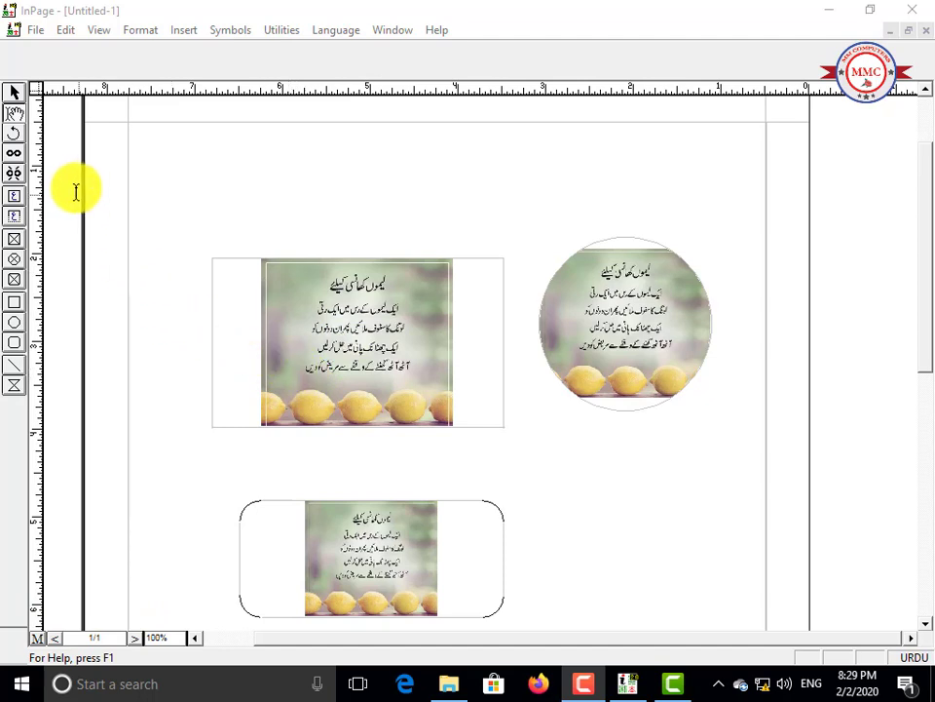
Compare the rectangular box's frame properties with its picture properties by selecting it alternately with the Arrow and Hand tools.
left_click(15, 91)
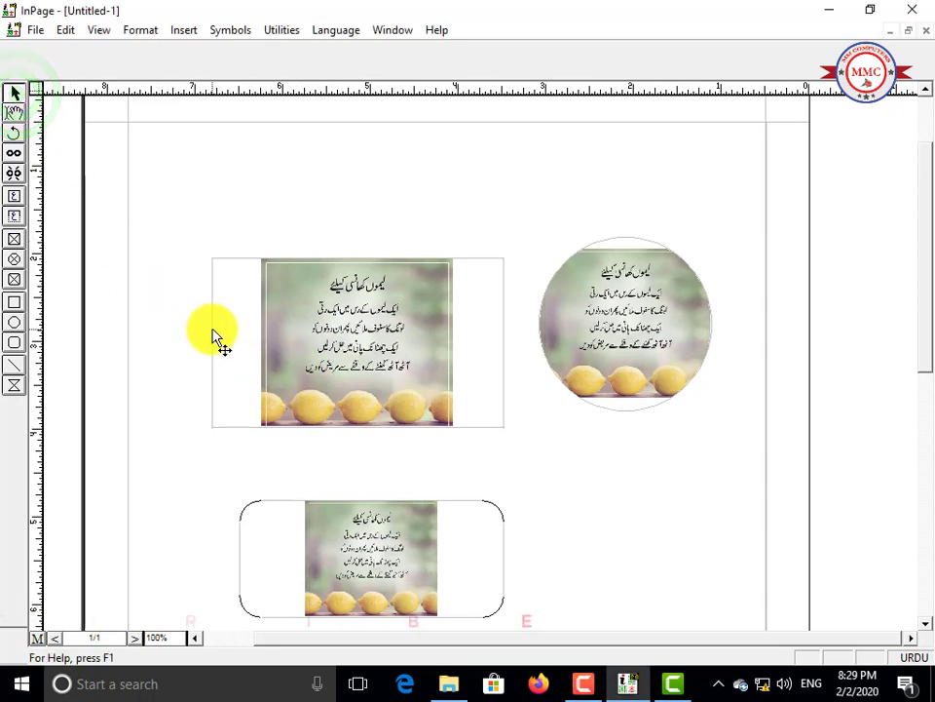
left_click(215, 334)
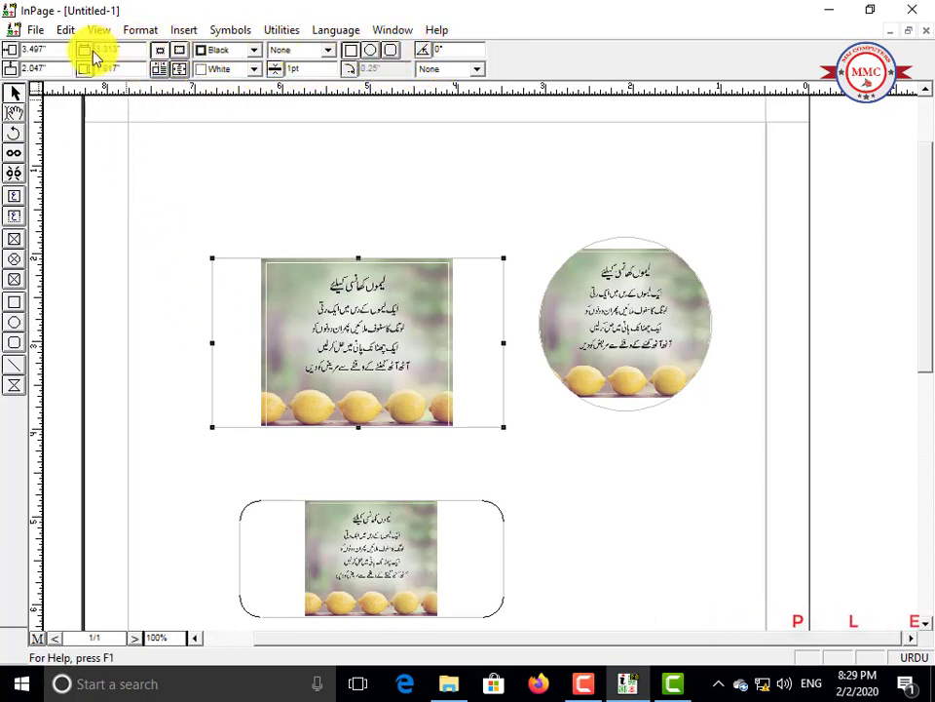
left_click(15, 113)
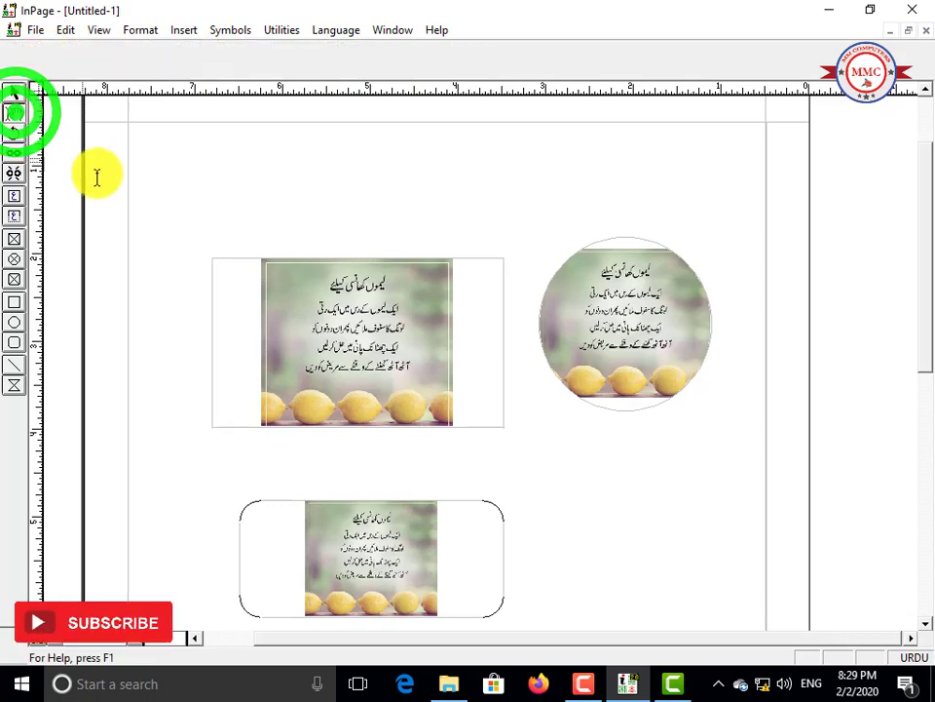
left_click(312, 332)
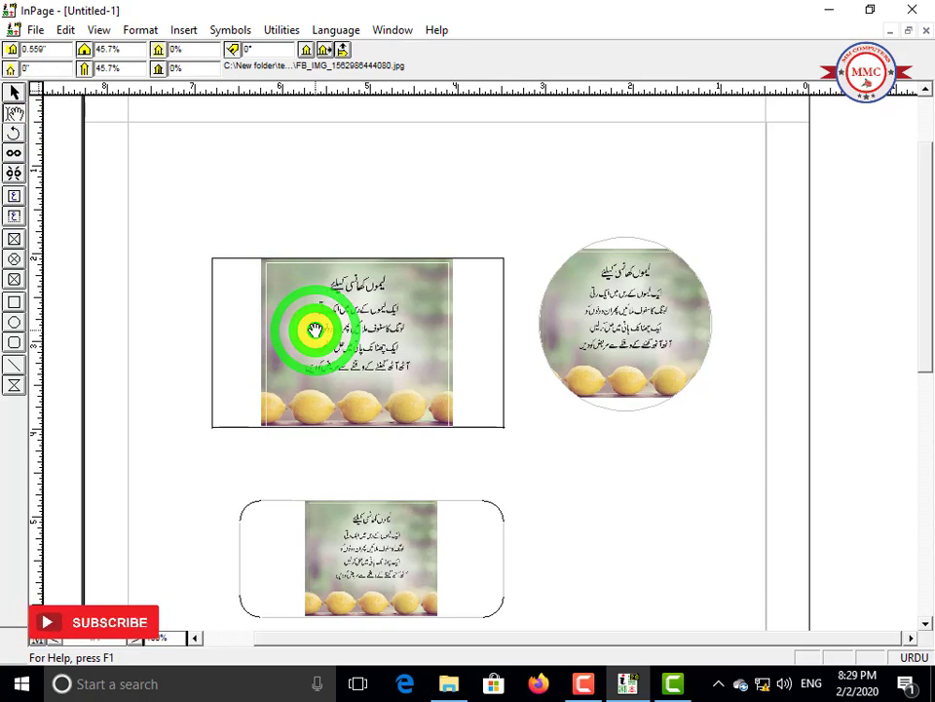
left_click(12, 93)
left_click(216, 306)
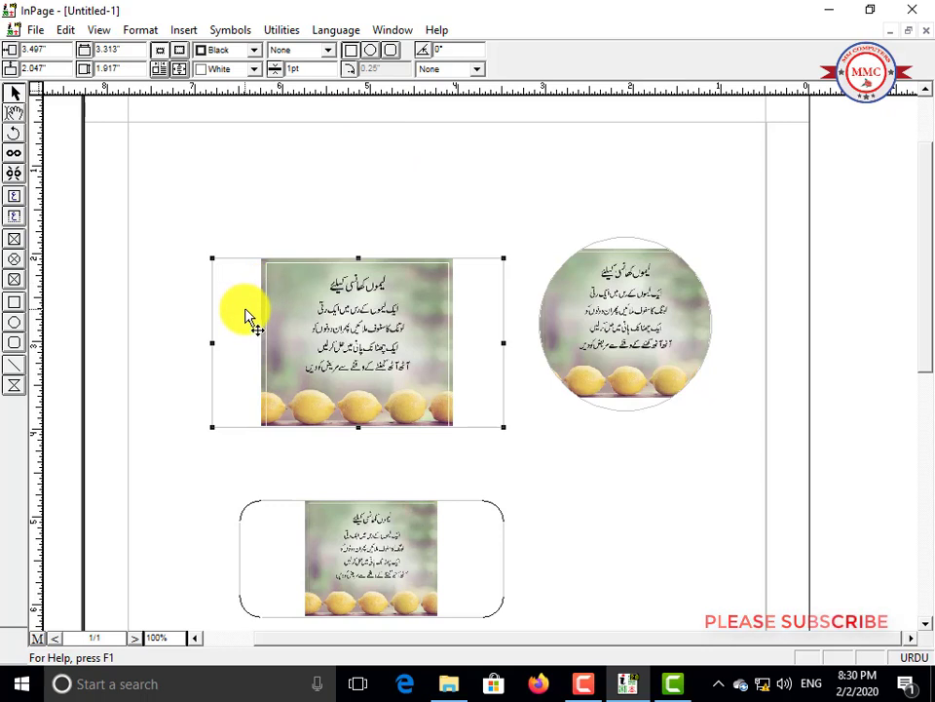
left_click(13, 113)
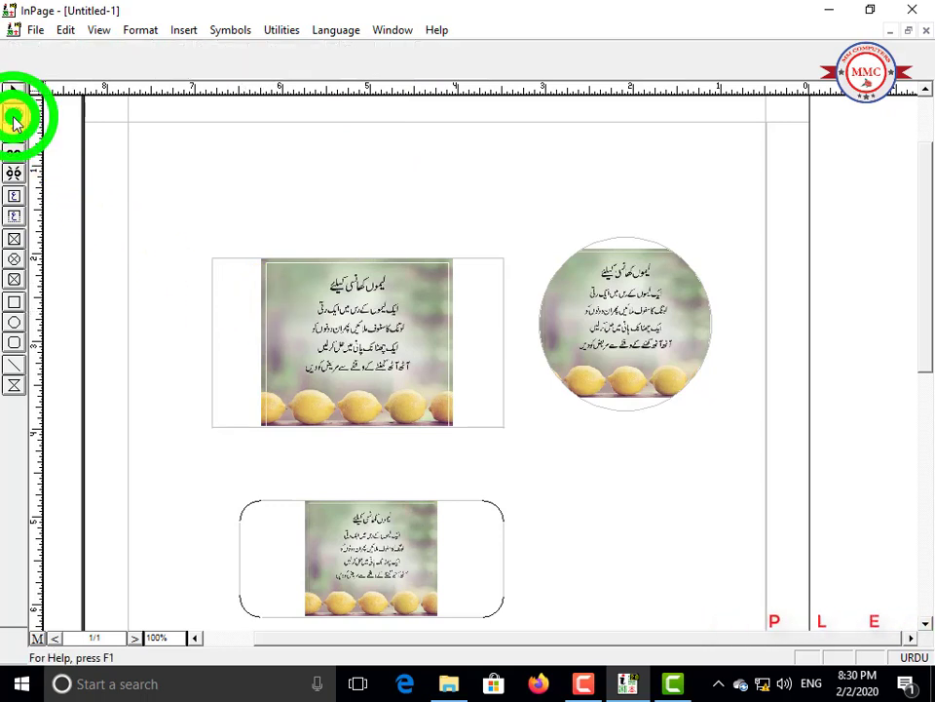
left_click(338, 315)
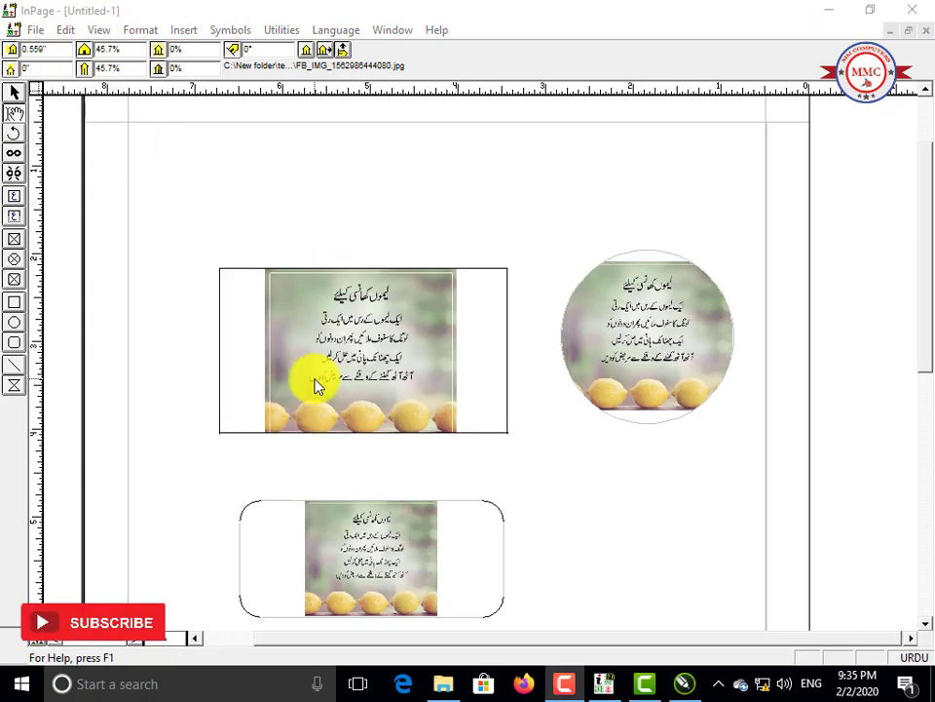
left_click(14, 92)
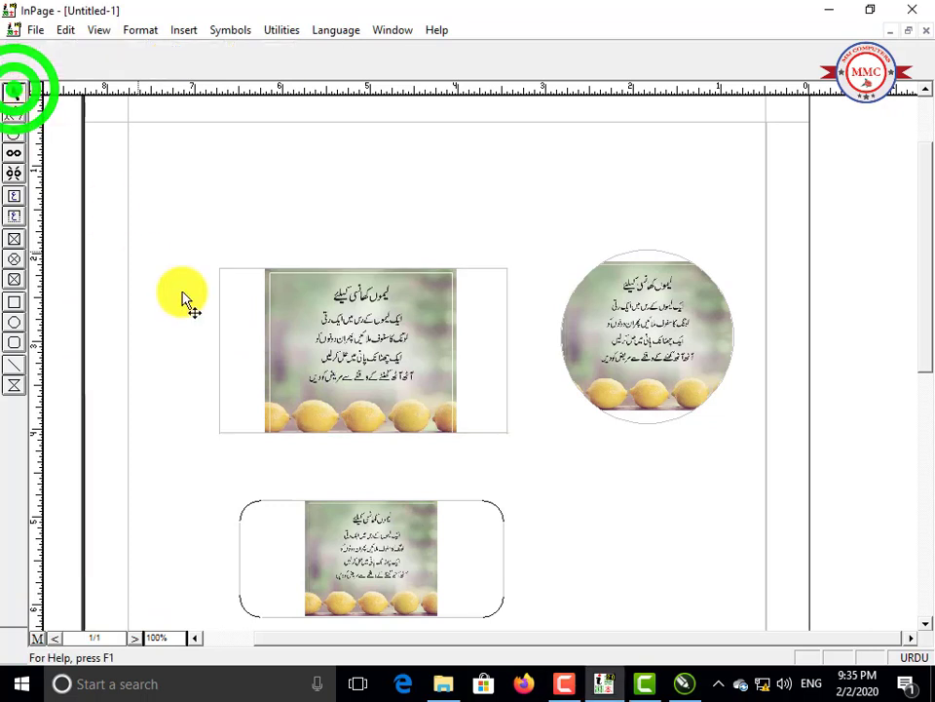
left_click(234, 329)
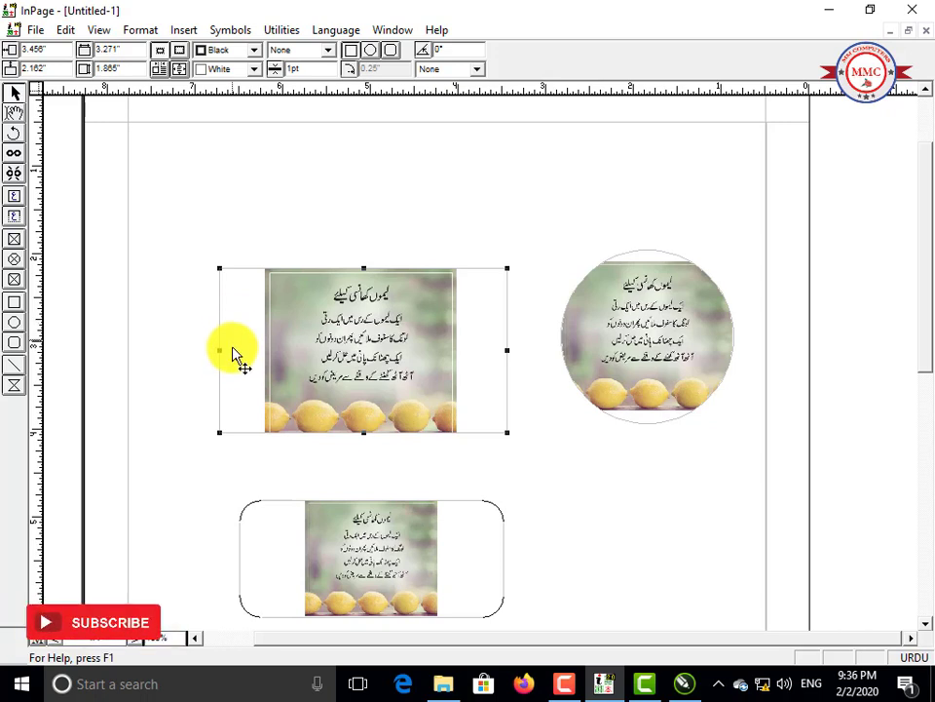
left_click(16, 114)
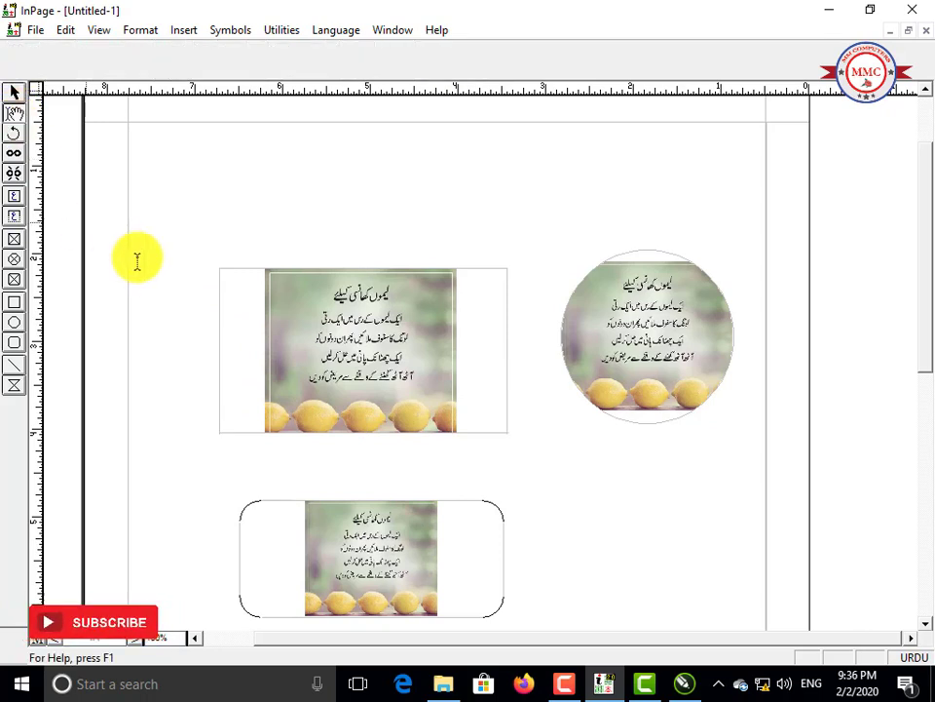
left_click(319, 357)
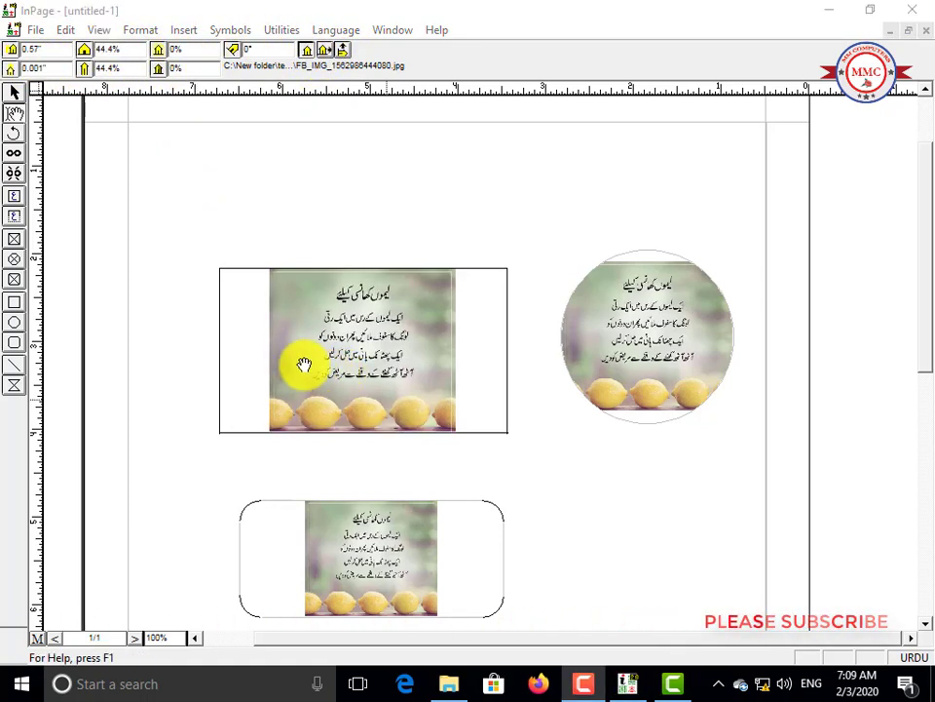
Shift the lemon picture inside the rectangular box to a start point of about 0.74" horizontally and 0.01" vertically, and examine its horizontal position.
left_click(61, 52)
left_click(59, 64)
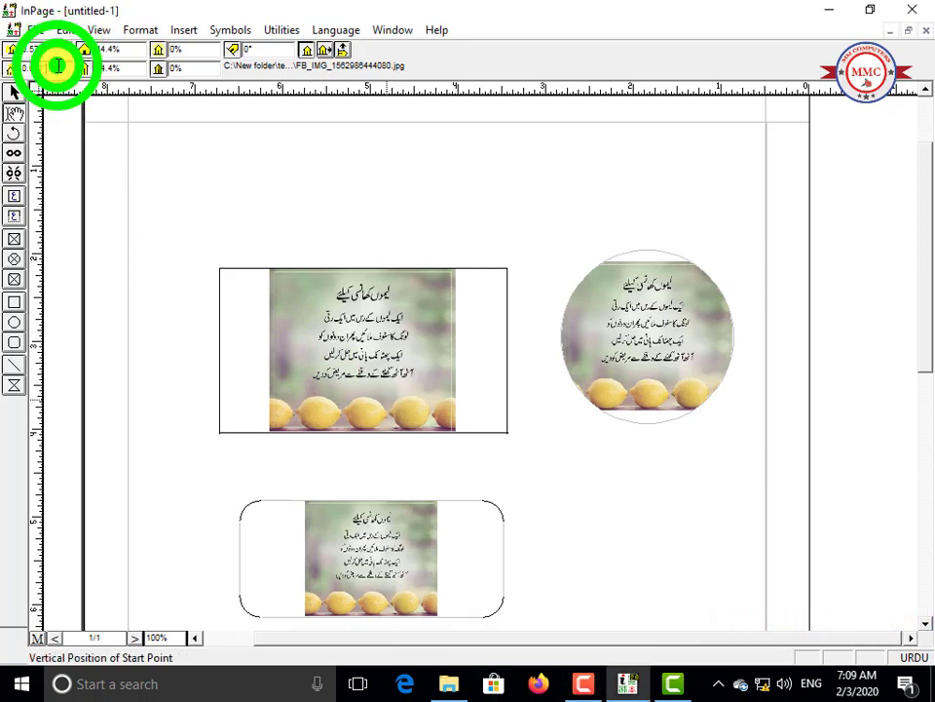
left_click(60, 48)
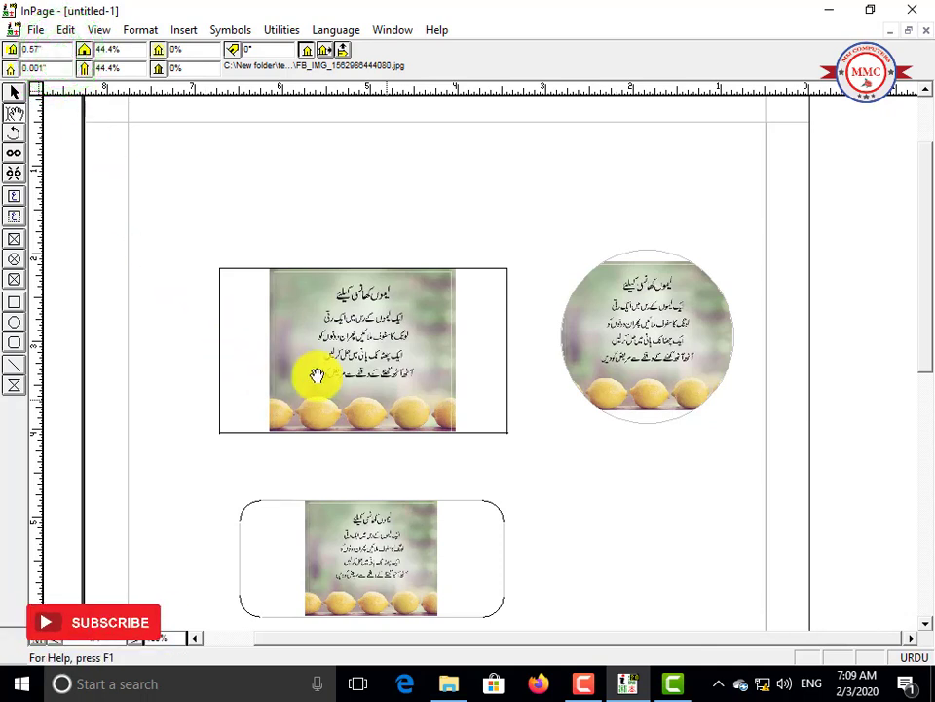
left_click_drag(317, 376, 360, 371)
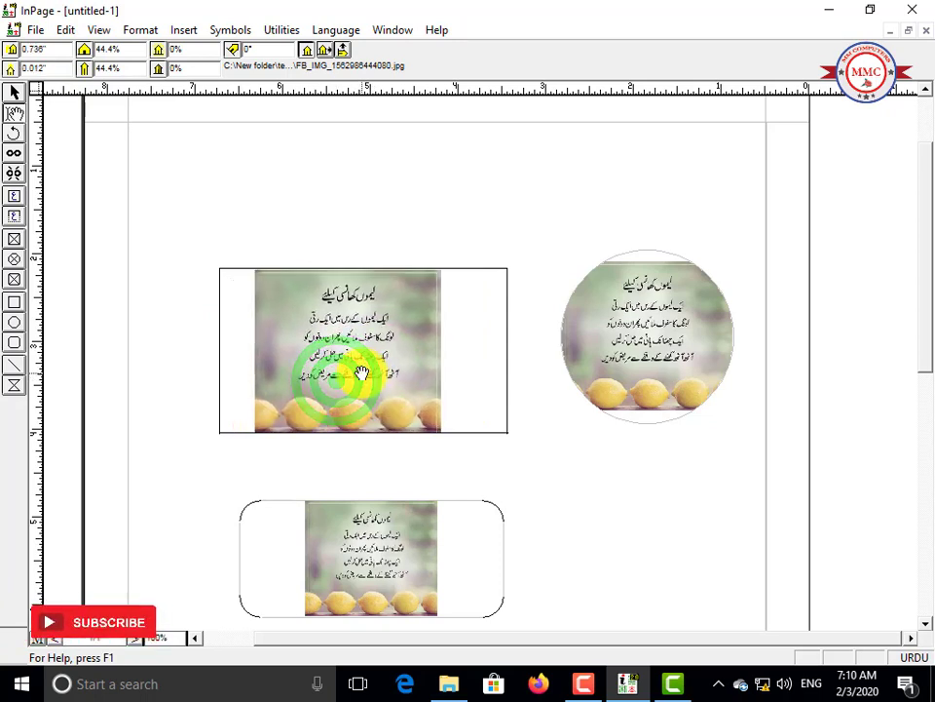
left_click(65, 44)
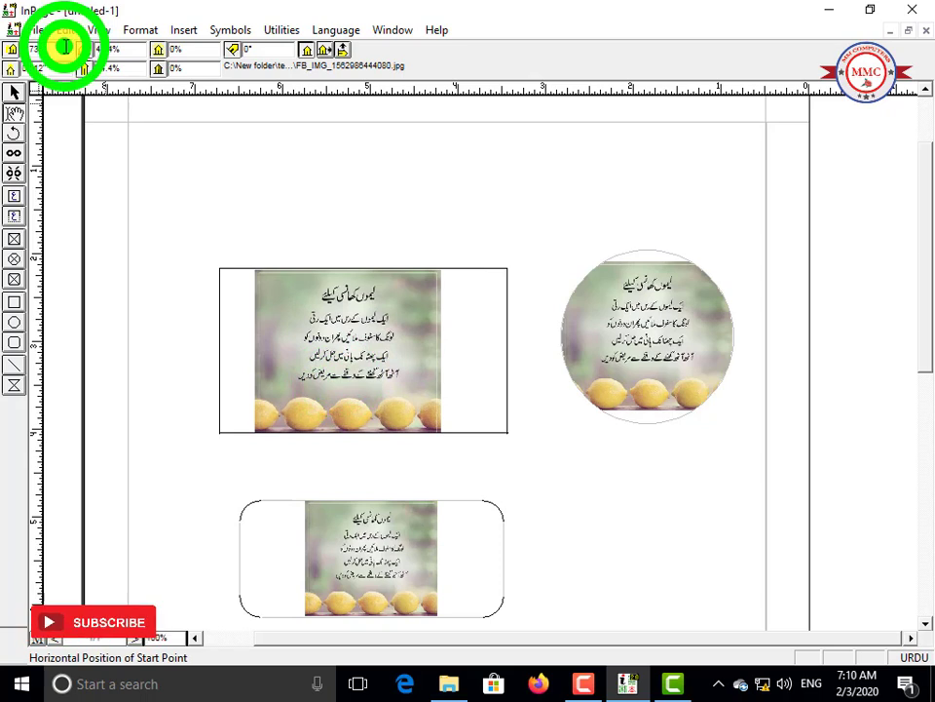
Reposition the lemon picture inside the rectangular box to a start point of about 0.57" horizontally and 0.012" vertically.
left_click_drag(313, 323, 342, 325)
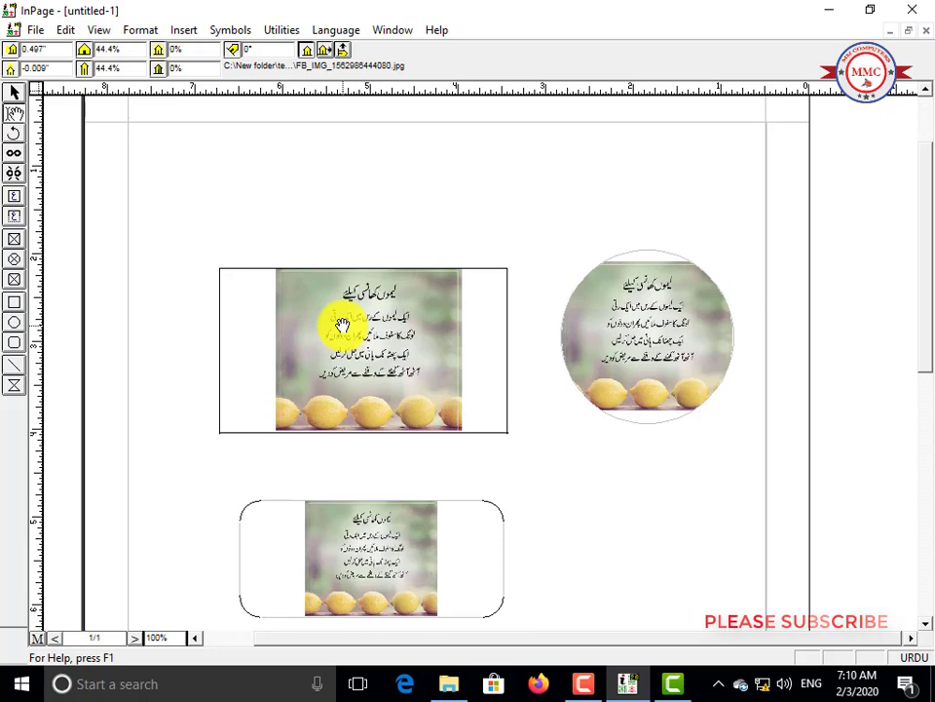
mouse_move(342, 325)
left_mouse_down()
mouse_move(364, 330)
mouse_move(331, 330)
left_mouse_up()
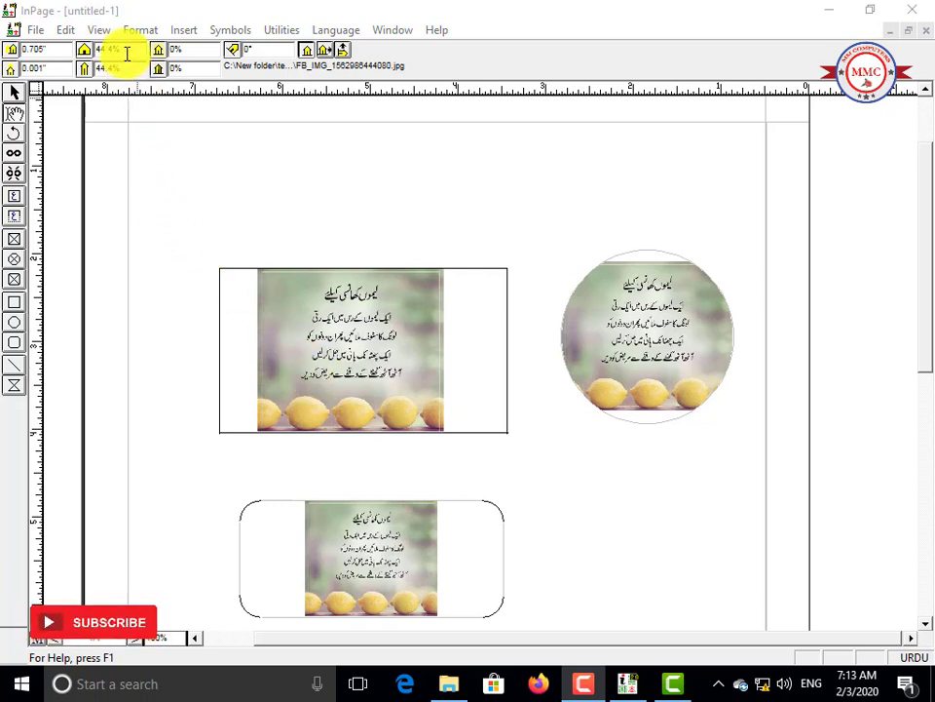
mouse_move(348, 365)
left_mouse_down()
mouse_move(371, 364)
mouse_move(358, 368)
left_mouse_up()
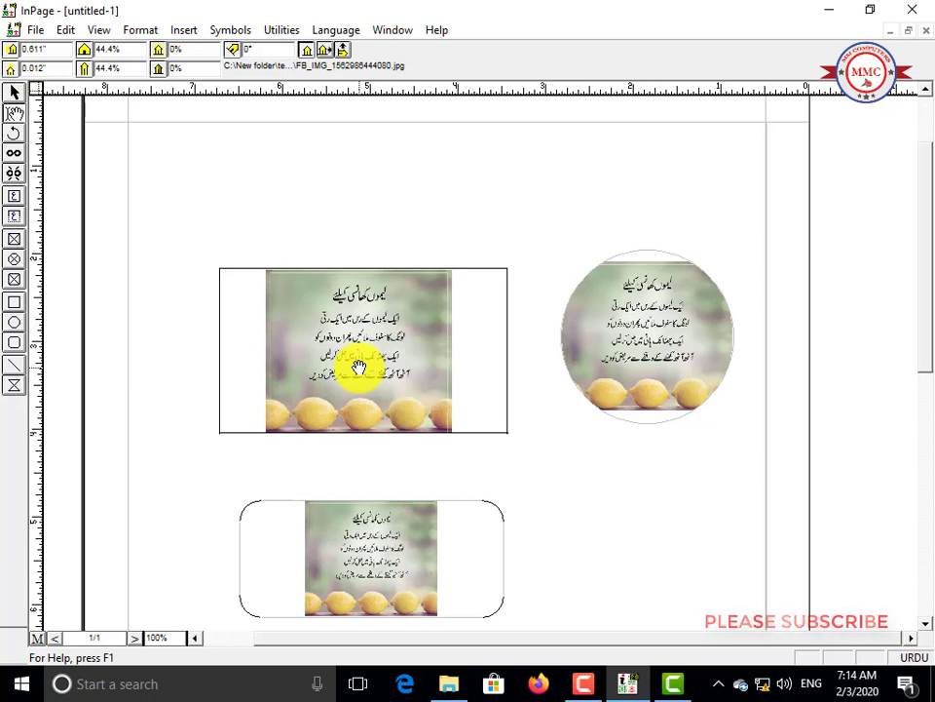
mouse_move(358, 368)
left_mouse_down()
mouse_move(376, 364)
mouse_move(365, 359)
mouse_move(363, 368)
left_mouse_up()
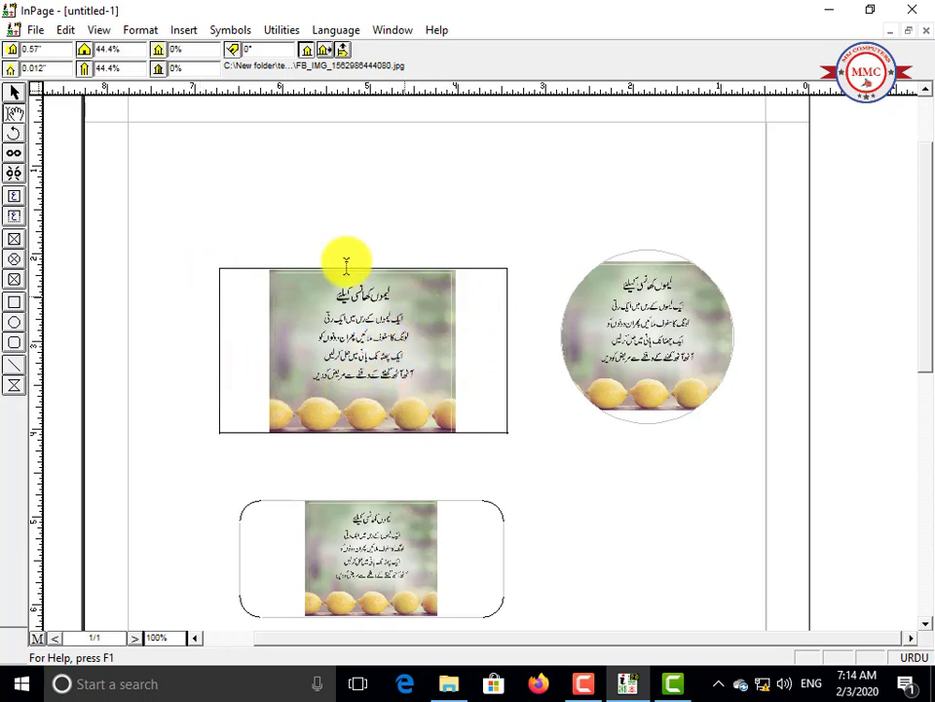
Scale the rectangular box's picture to 70% horizontally and vertically, and shift it to a start point of about -0.024" by -0.269".
left_click(130, 49)
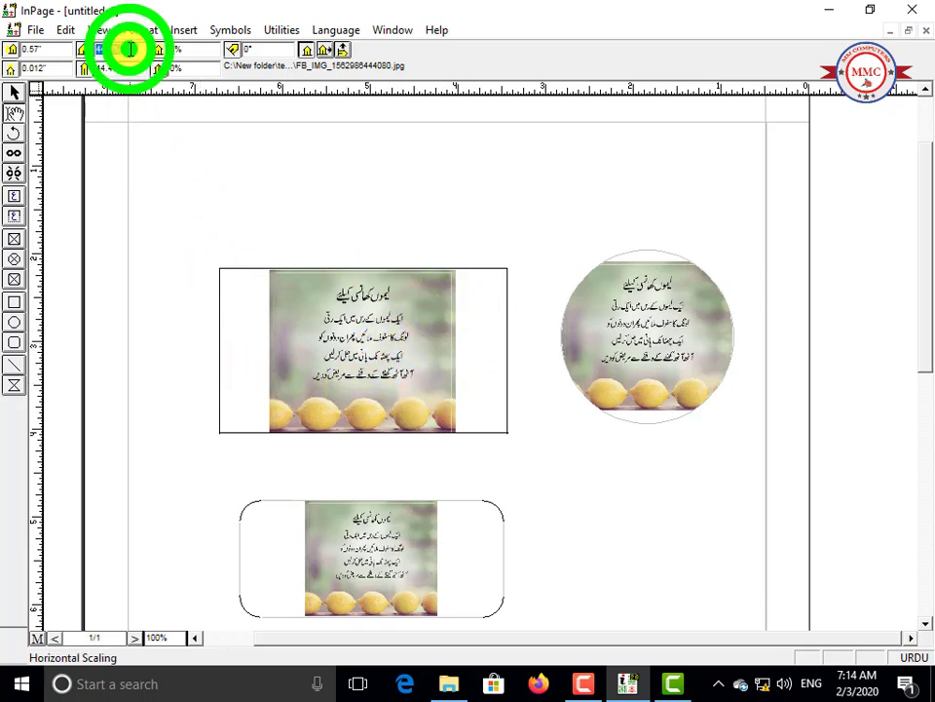
type("70")
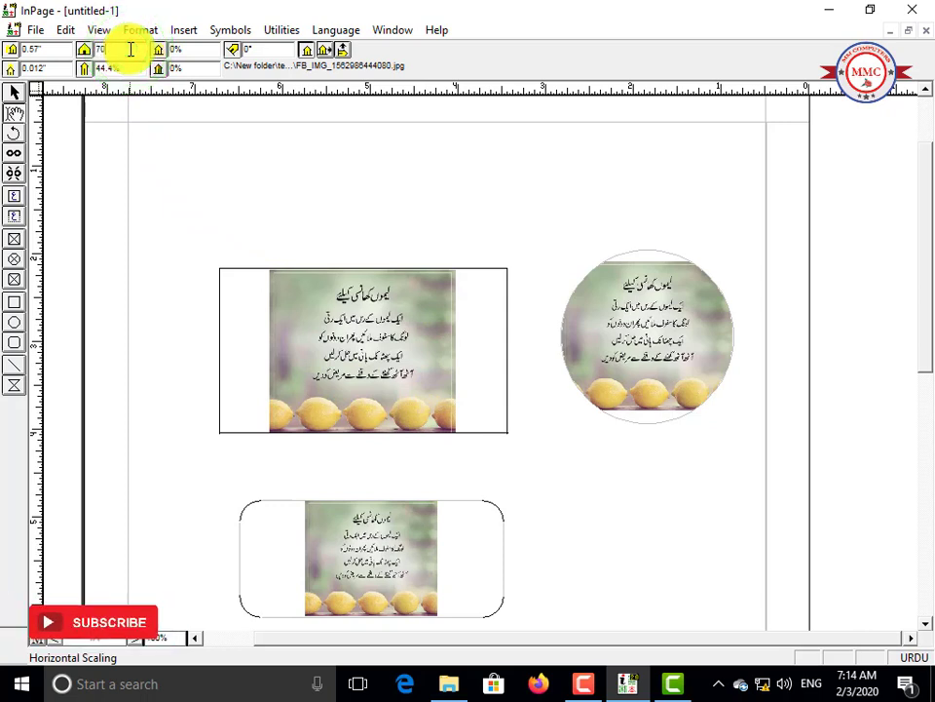
type("70")
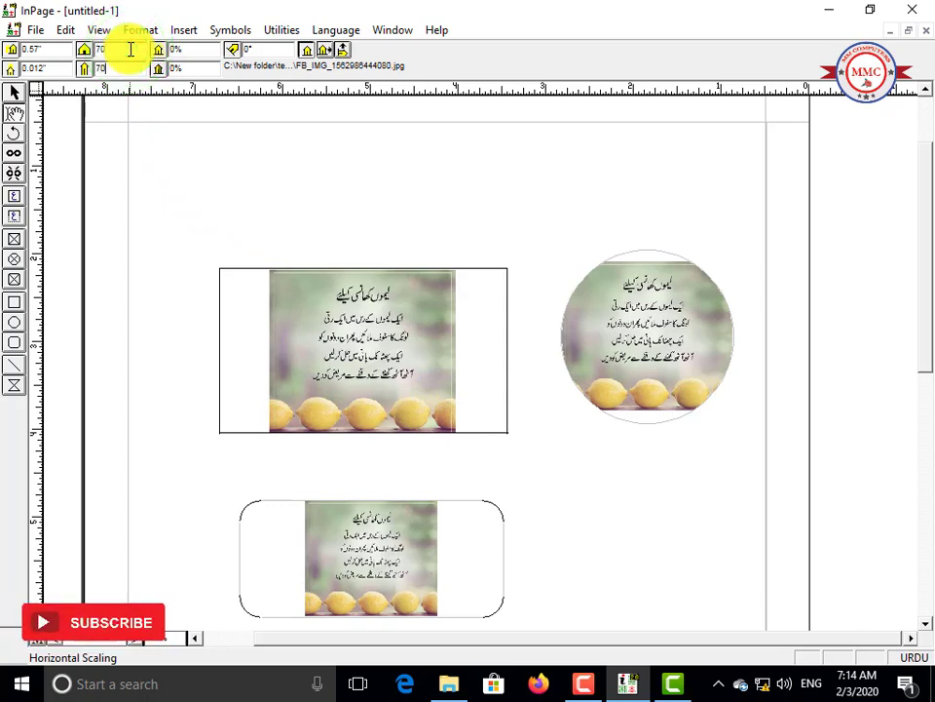
key("Return")
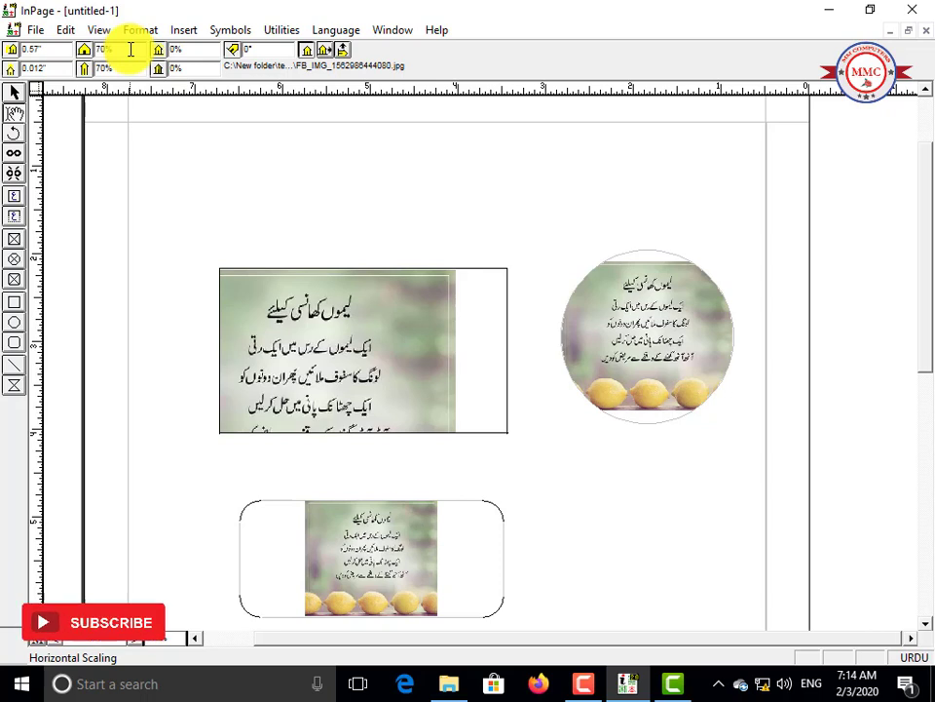
left_click(283, 323)
left_click_drag(283, 323, 326, 299)
left_click(356, 359)
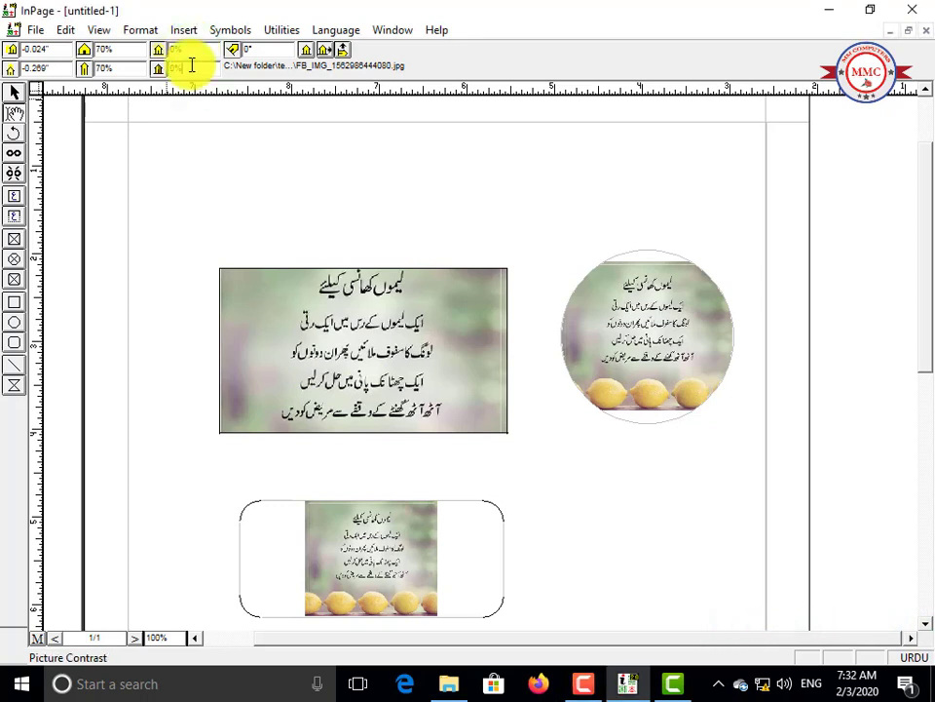
Set the brightness of the picture in the rectangular box to 70%.
left_click(186, 49)
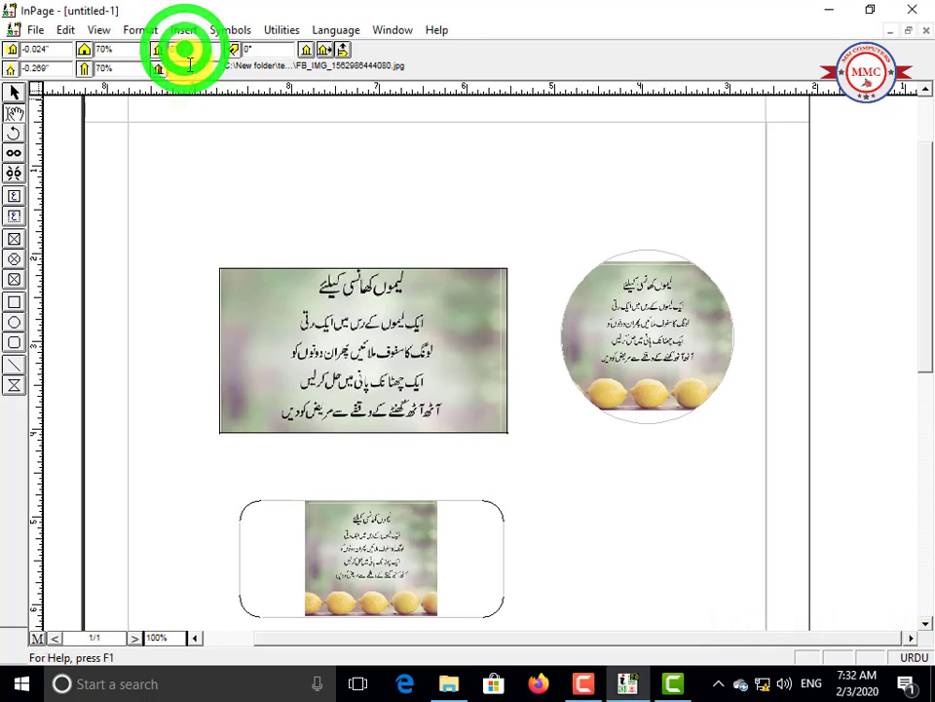
left_click(190, 68)
left_click(187, 49)
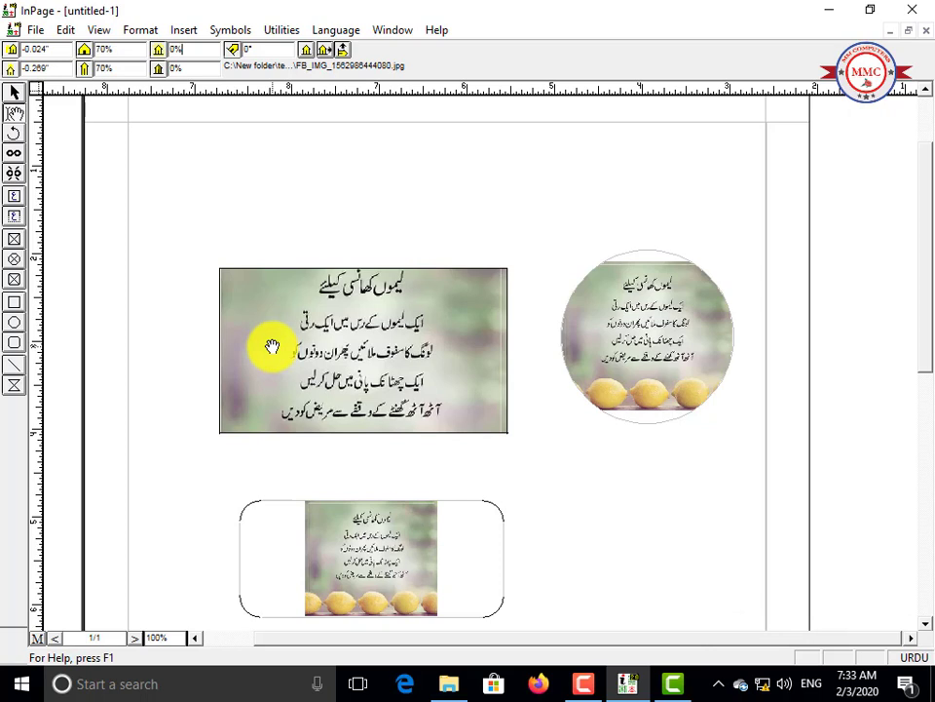
double_click(186, 47)
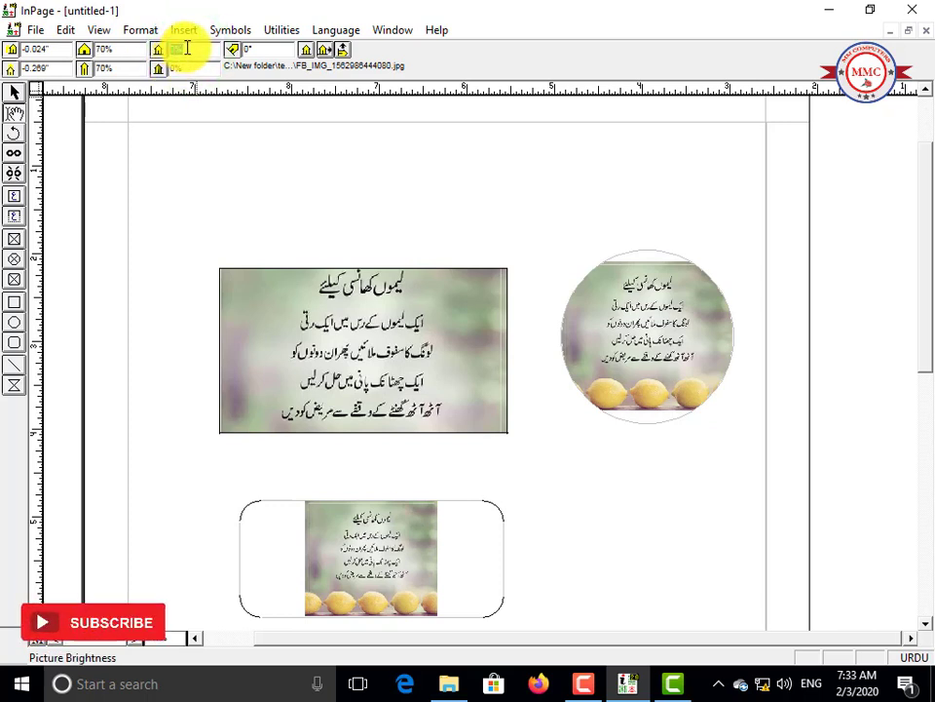
type("1")
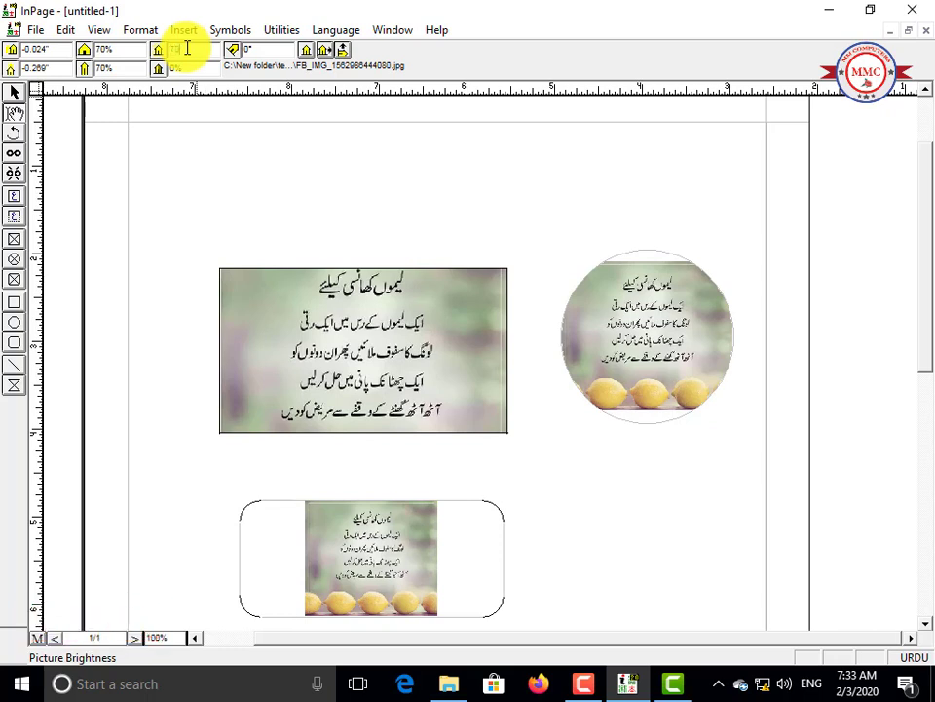
key("Return")
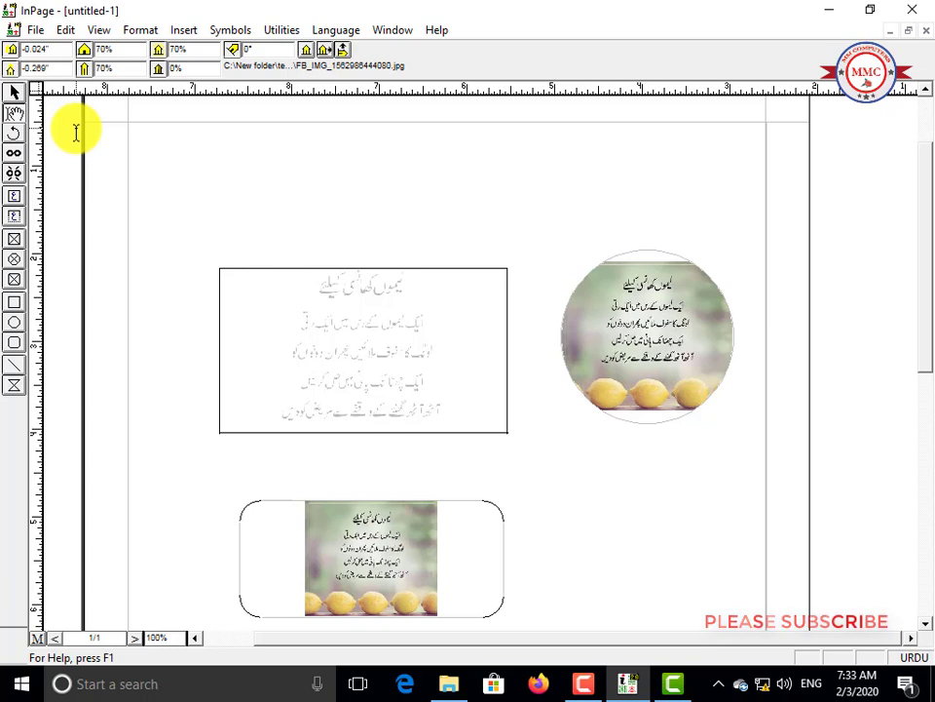
Reset the brightness of the rectangular box's picture to 0%.
left_click(271, 51)
left_click(183, 55)
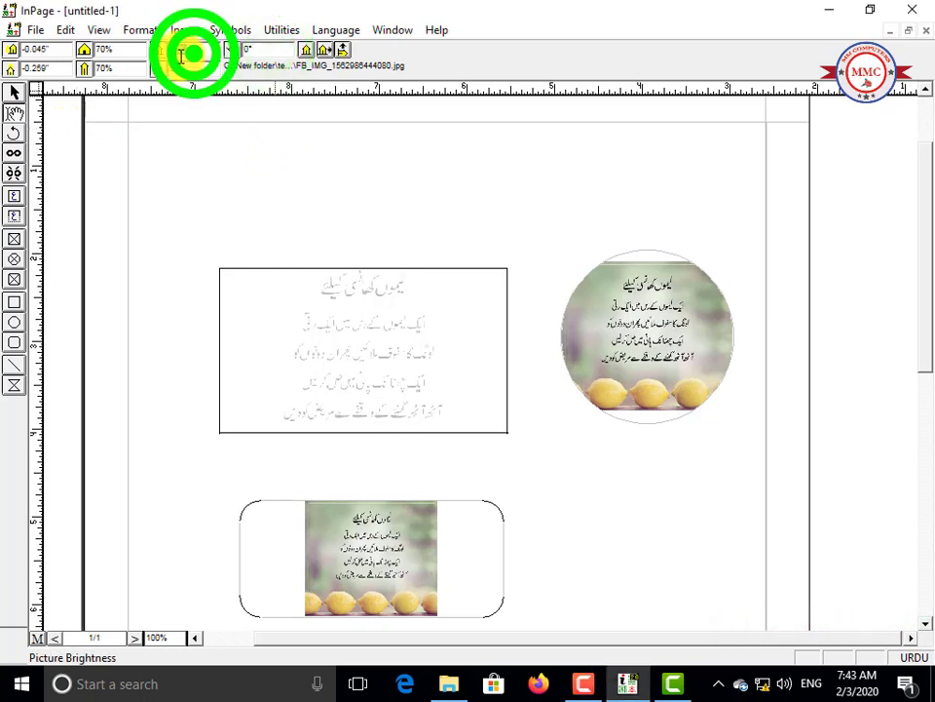
key("Return")
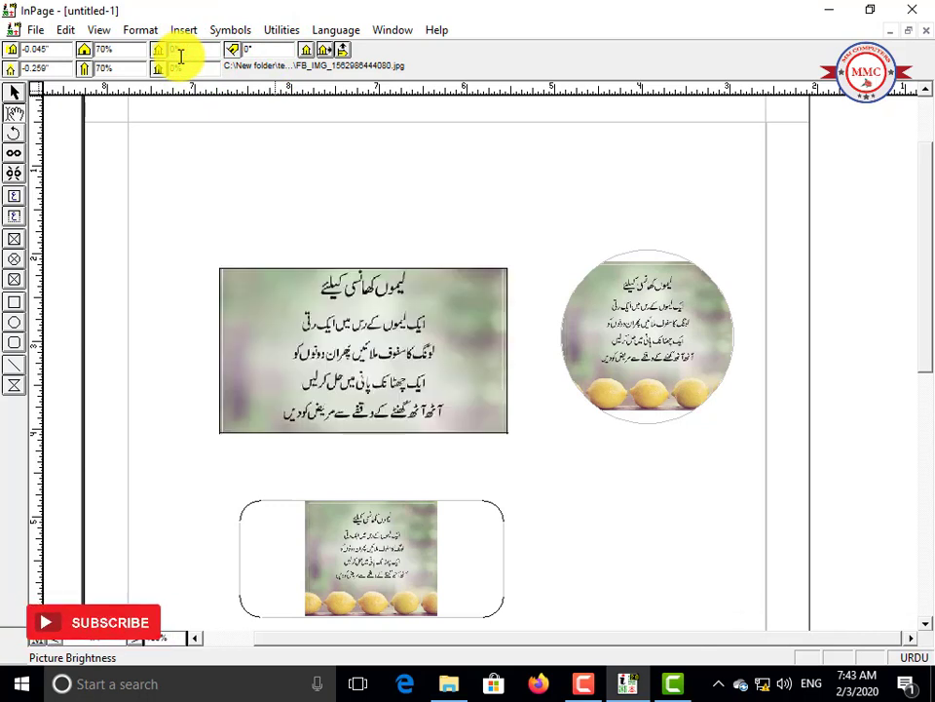
Rotate the picture inside the rectangular box by 30° and shift it to a start point of about 0.611" by 0.731".
left_click(268, 48)
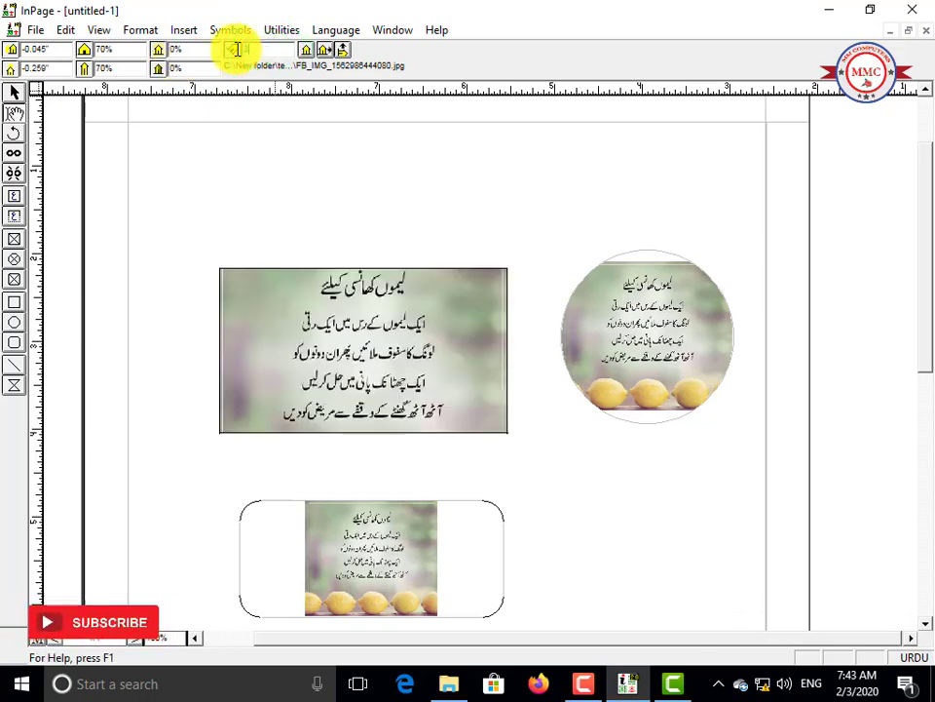
key("Return")
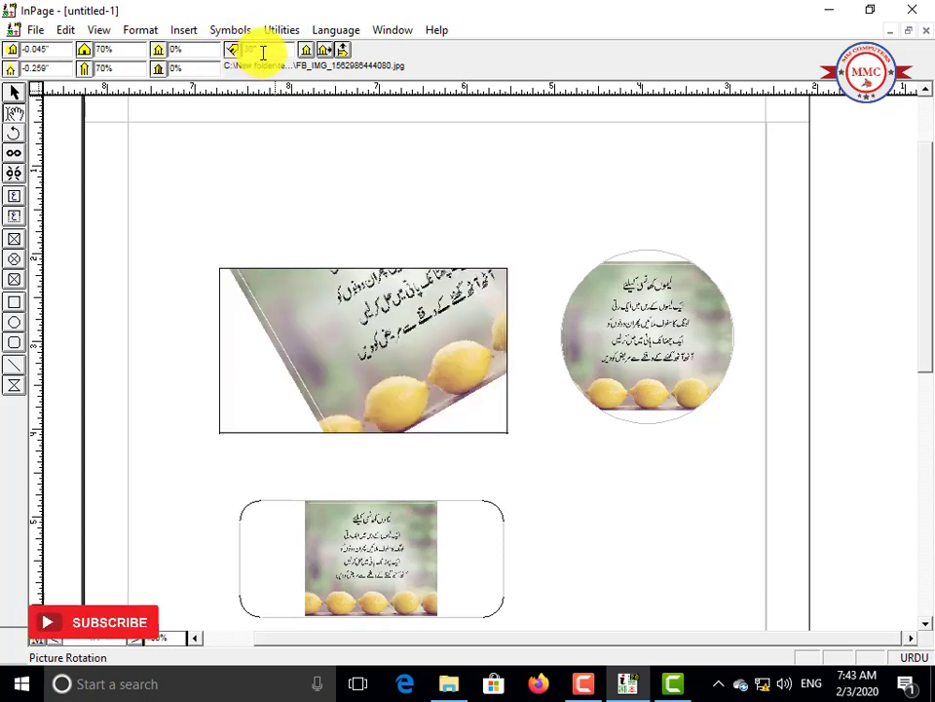
left_click_drag(272, 321, 353, 343)
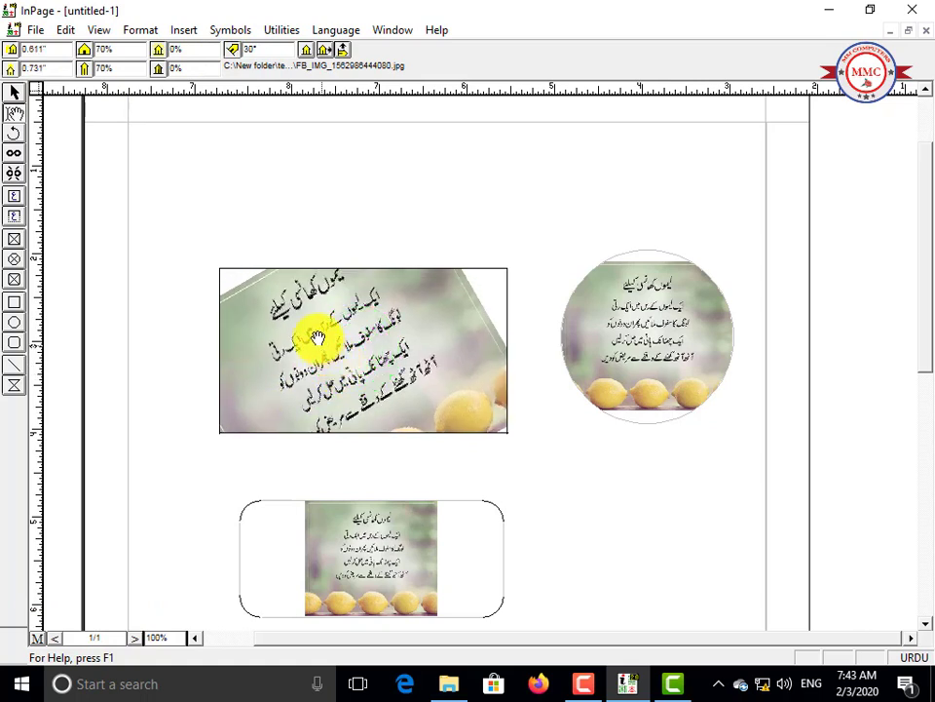
Reset the picture's rotation to 0° and shift it inside the rectangular box to a start point of about -0.024" by -0.03".
left_click(264, 52)
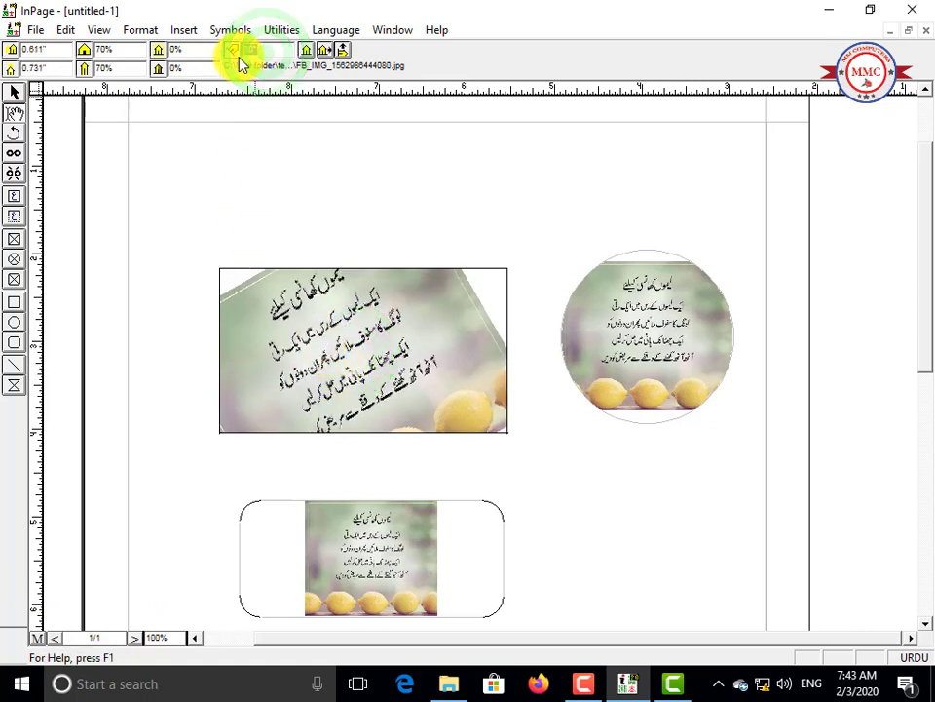
left_click(234, 54)
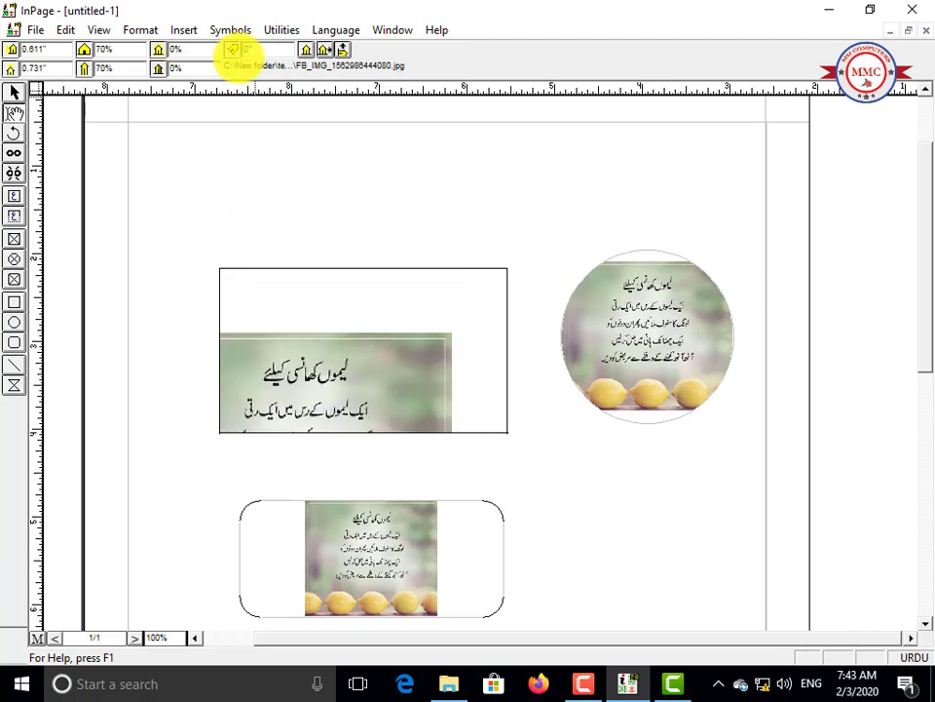
left_click_drag(313, 382, 386, 336)
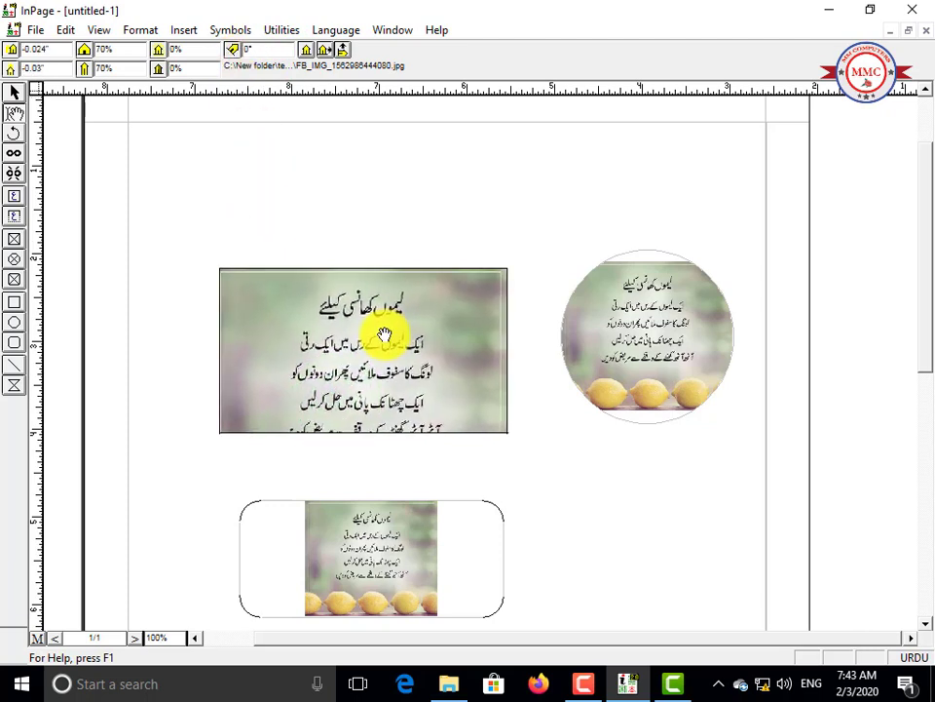
Select the whole rectangular picture box with the Arrow tool and rotate the box to an angle of 30°.
left_click(15, 92)
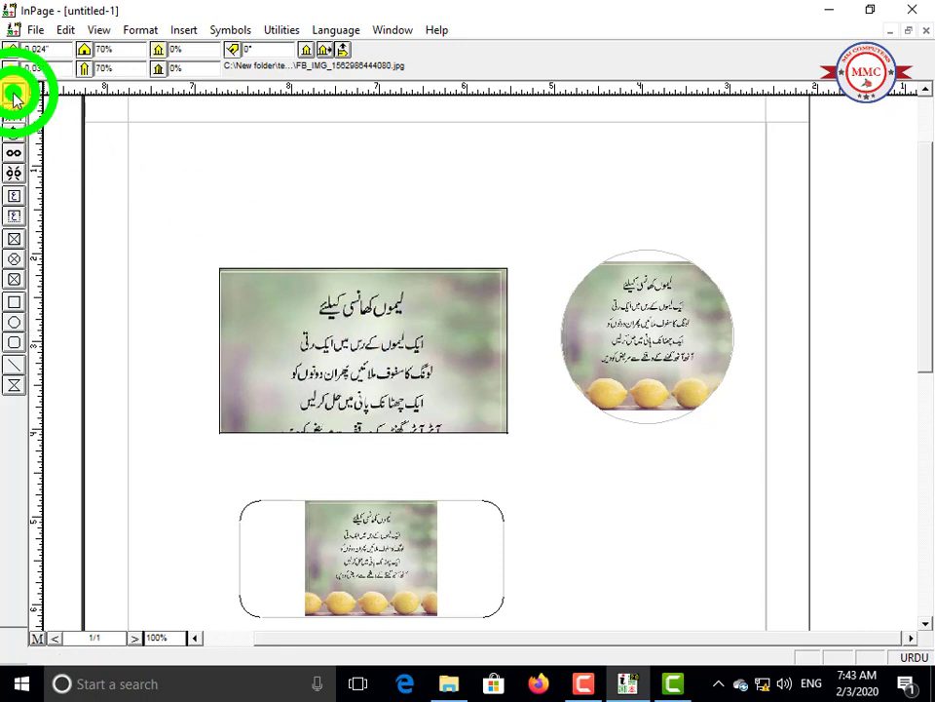
left_click(225, 297)
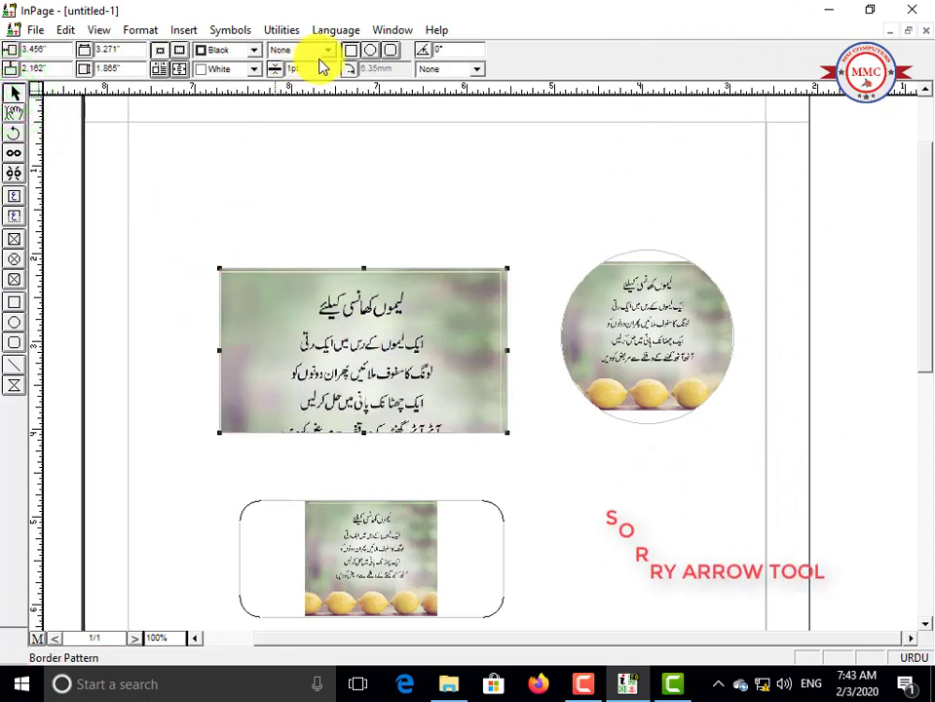
left_click(446, 51)
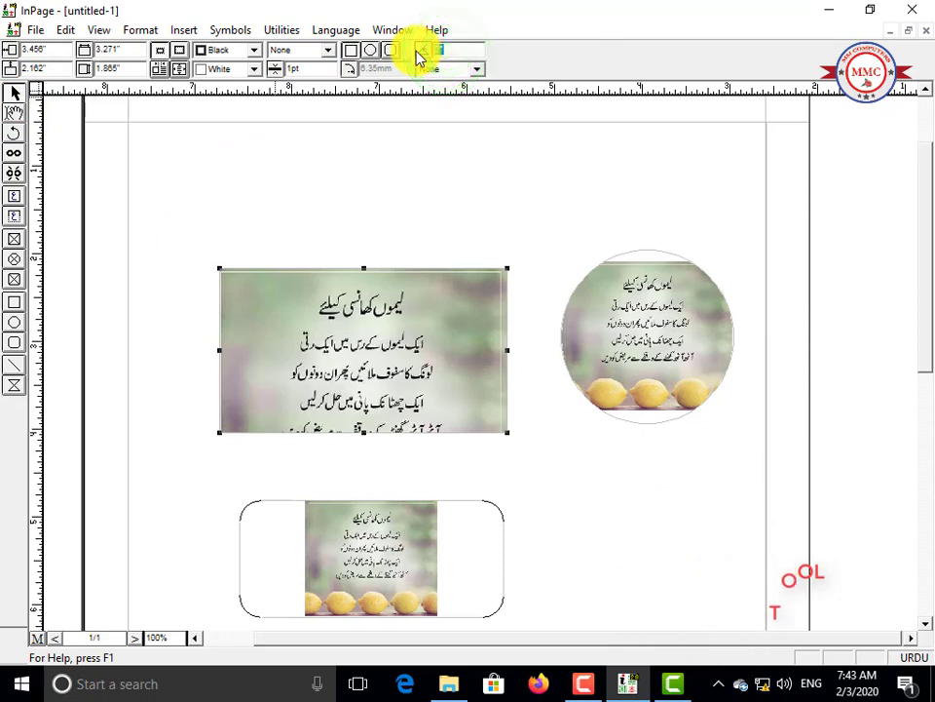
key("Return")
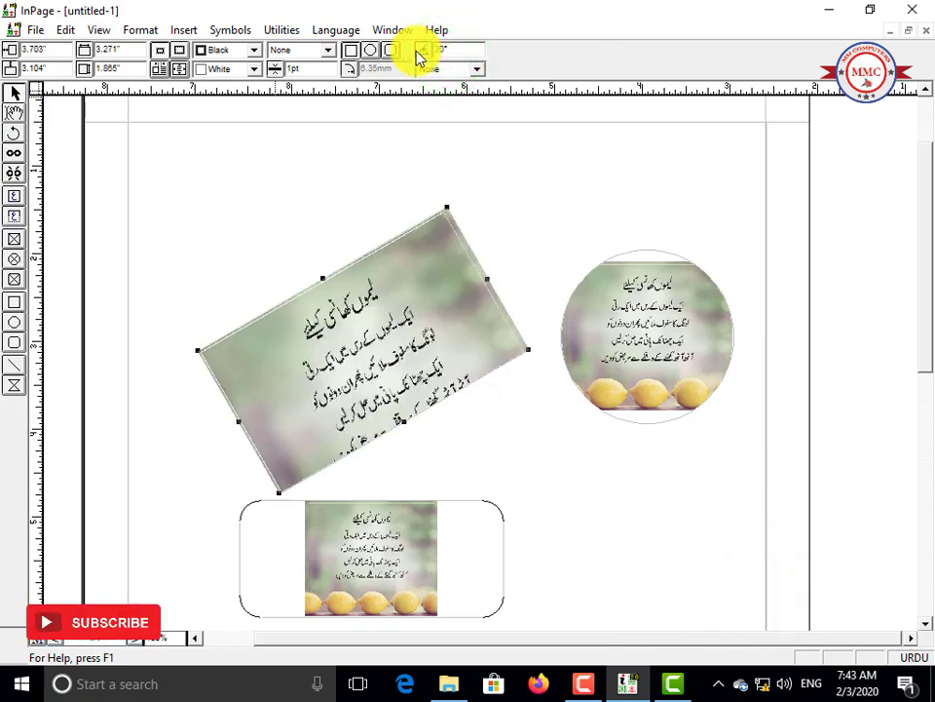
Set the rectangular picture box's angle back to 0°.
left_click(455, 53)
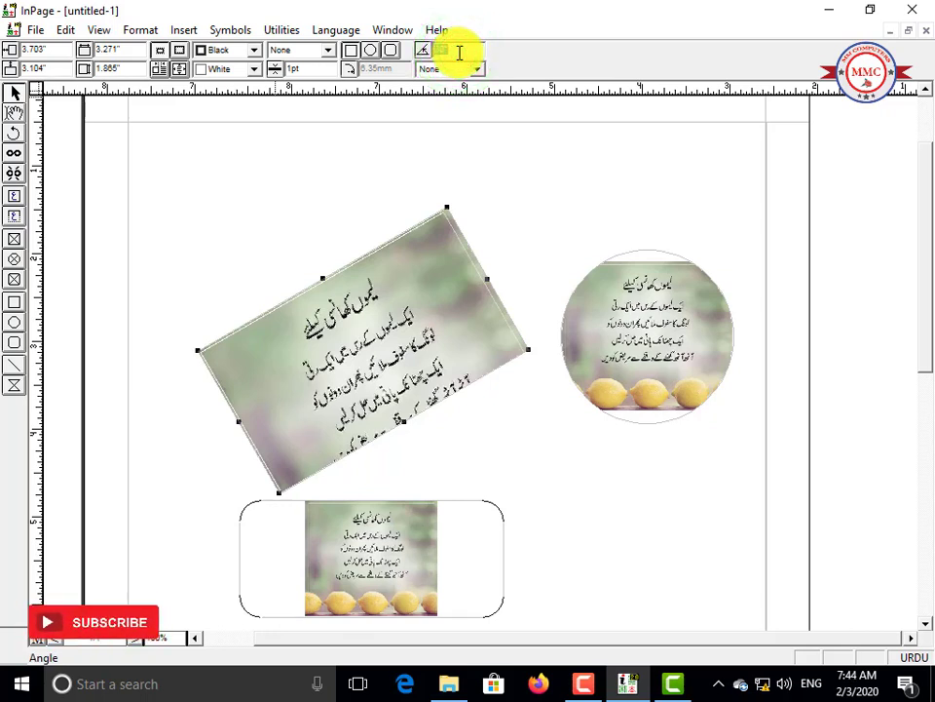
type("0")
key("Return")
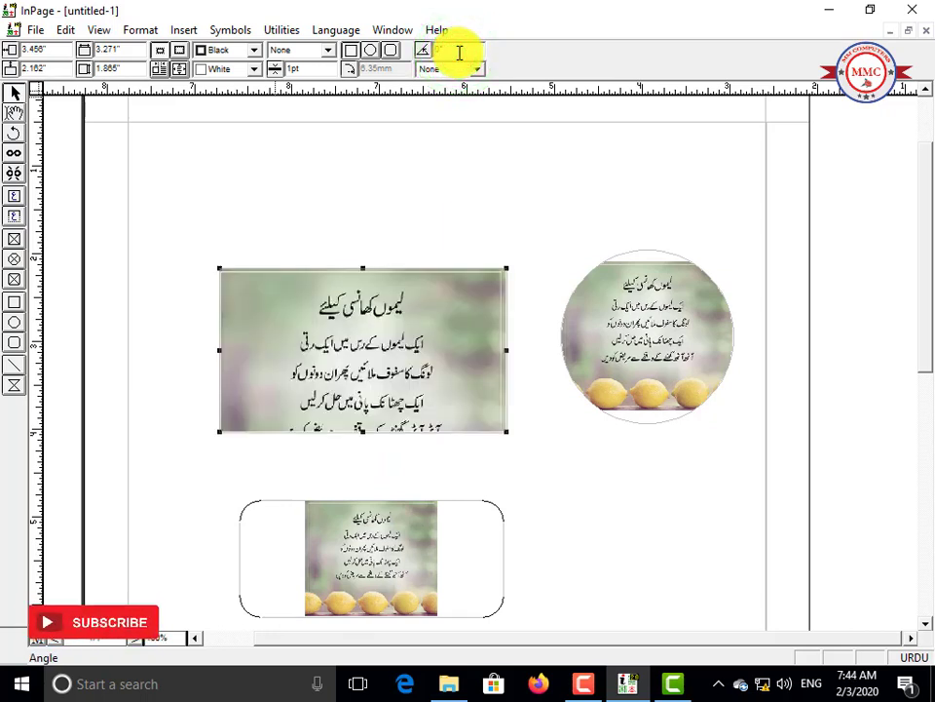
Select the picture inside the rectangular box with the Hand tool and set its picture rotation to 30°.
left_click(15, 113)
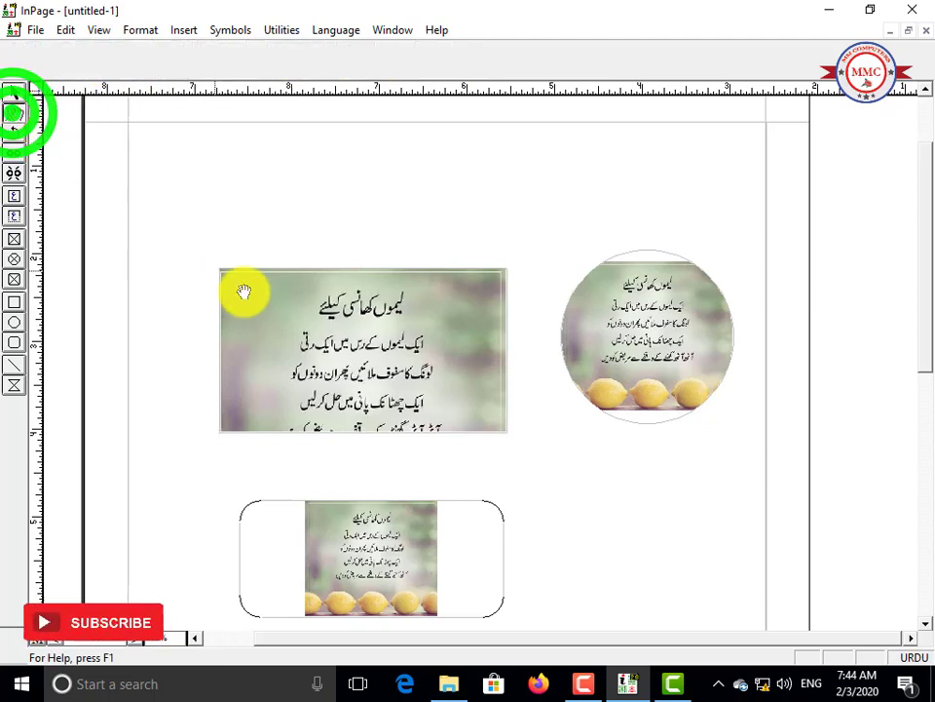
left_click(287, 329)
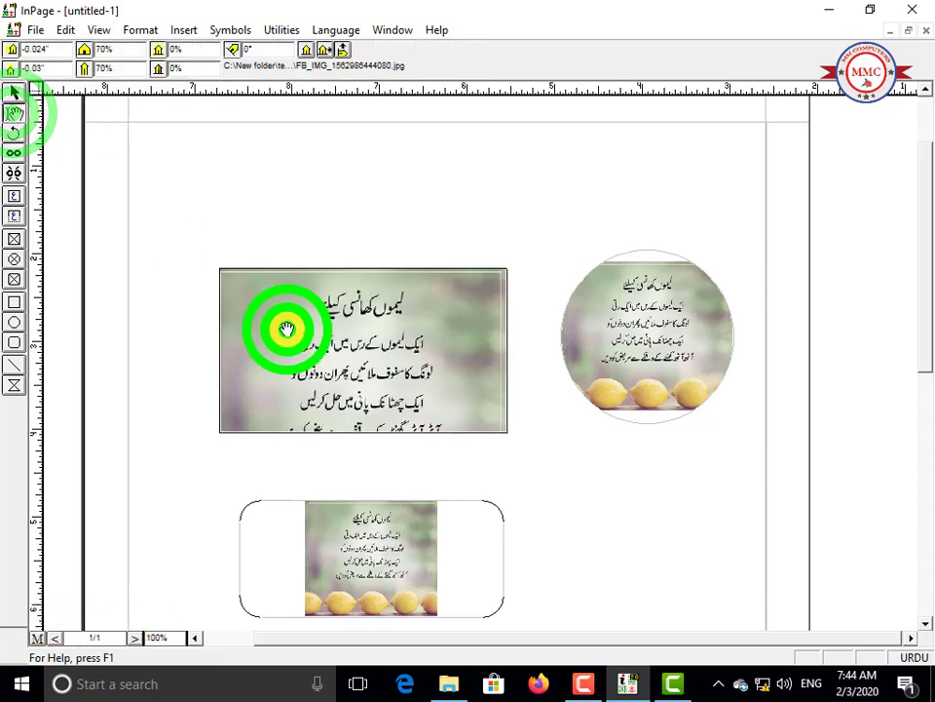
left_click(270, 45)
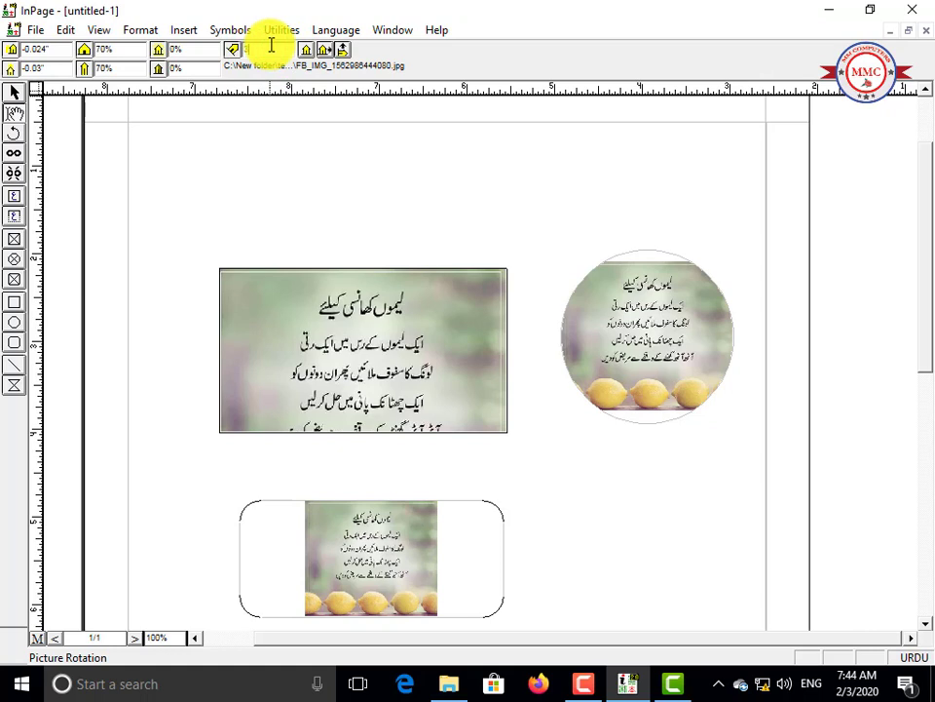
key("Return")
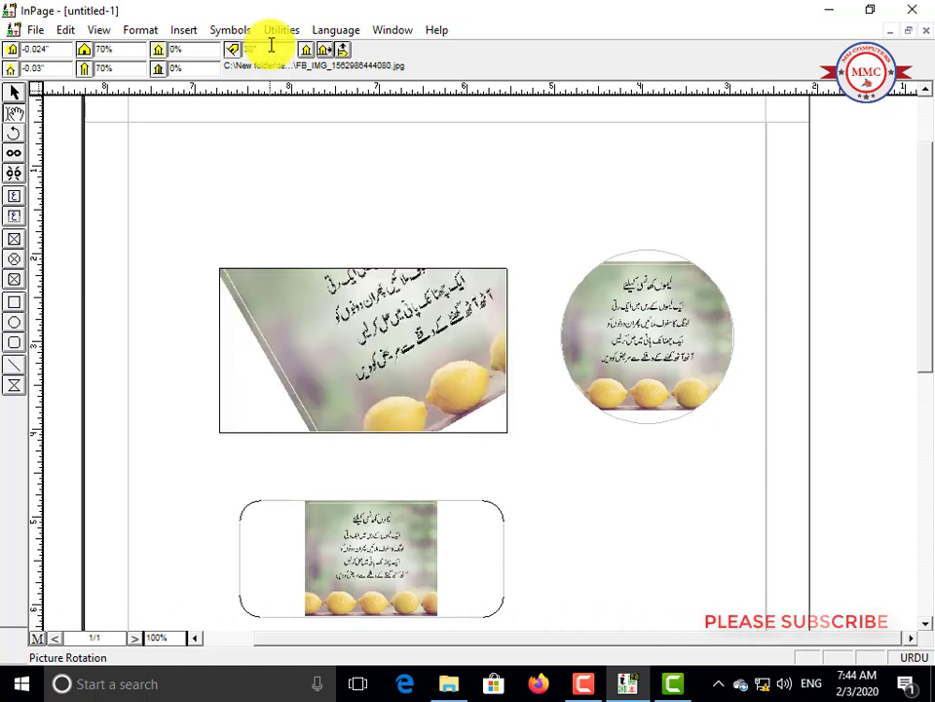
Check the box's own frame angle, and shift the rotated picture inside it to a start point of about 0.455" by 0.543".
left_click(13, 95)
left_click(341, 331)
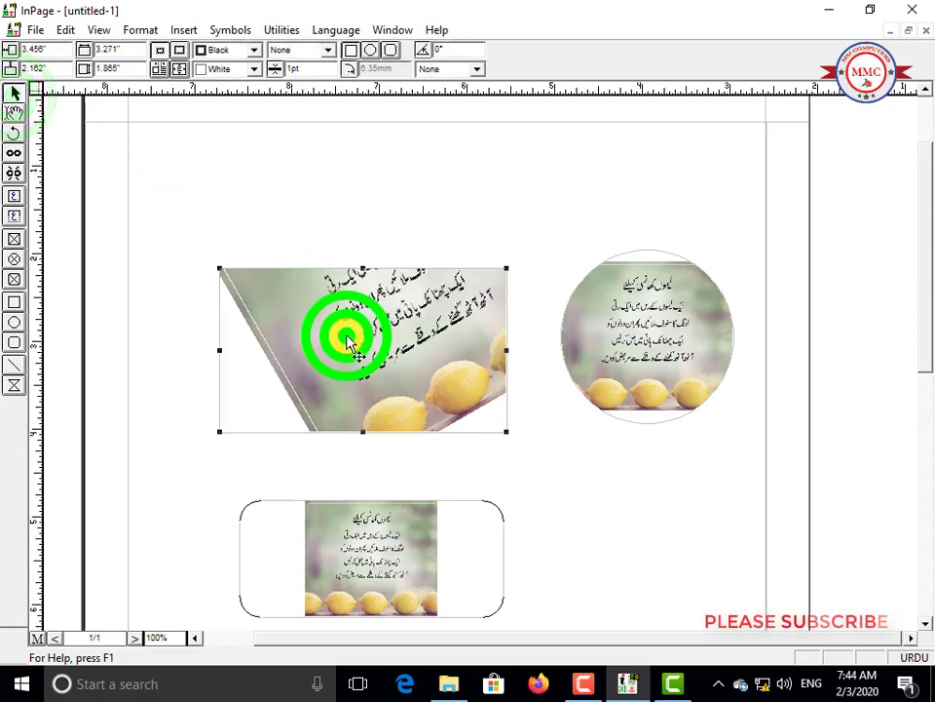
left_click(14, 112)
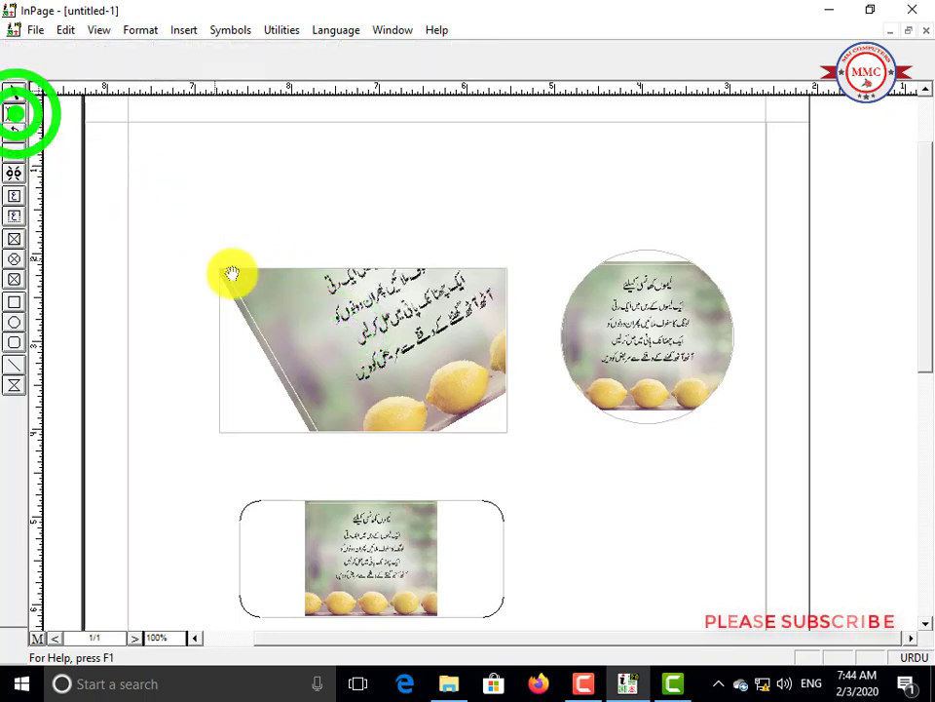
left_click(340, 324)
left_click_drag(372, 341, 341, 390)
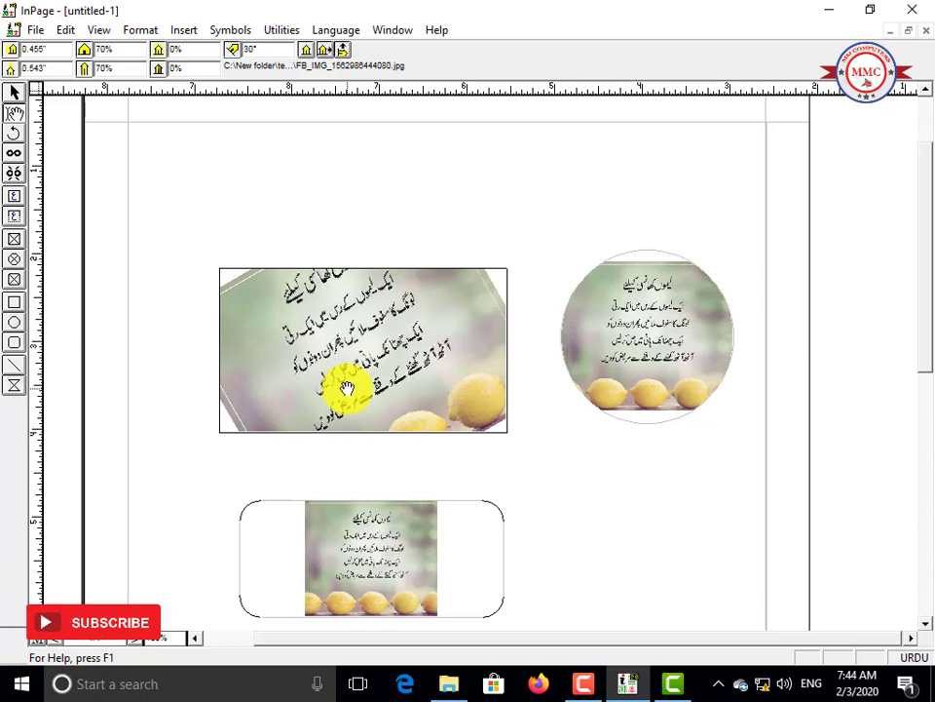
Set the rectangular box picture's rotation to 0°, shift the picture off centre, and centre it within the box again.
left_click(266, 46)
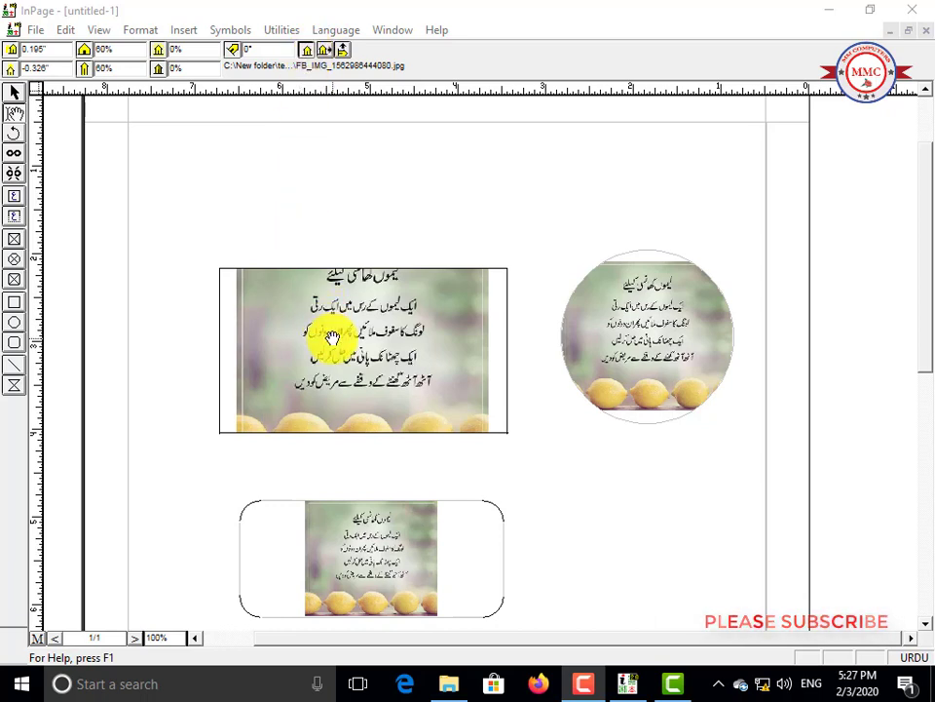
left_click_drag(329, 337, 280, 380)
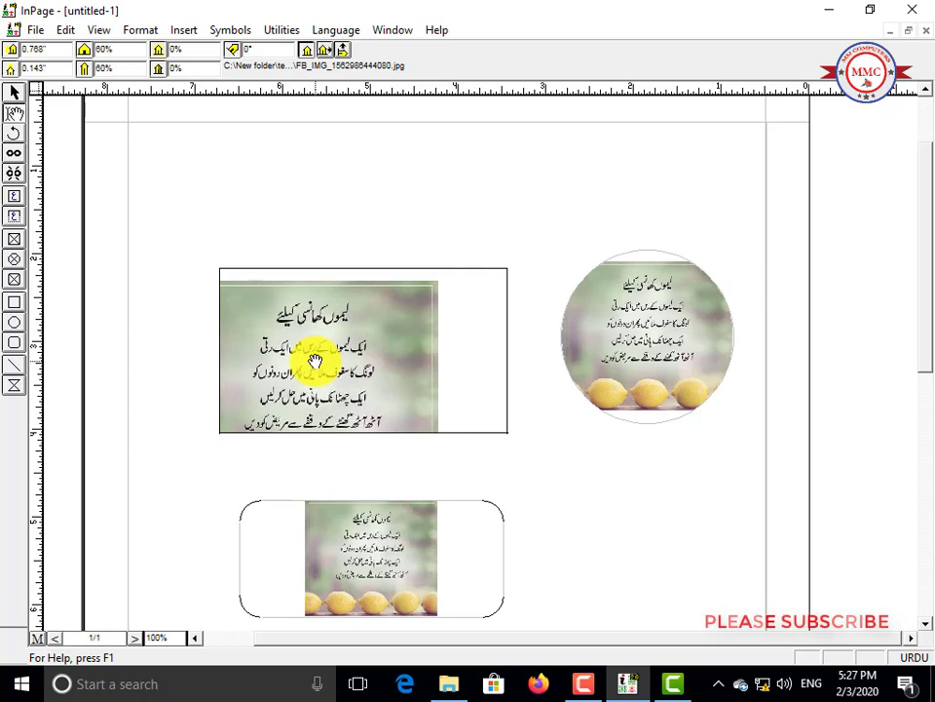
left_click_drag(328, 347, 303, 380)
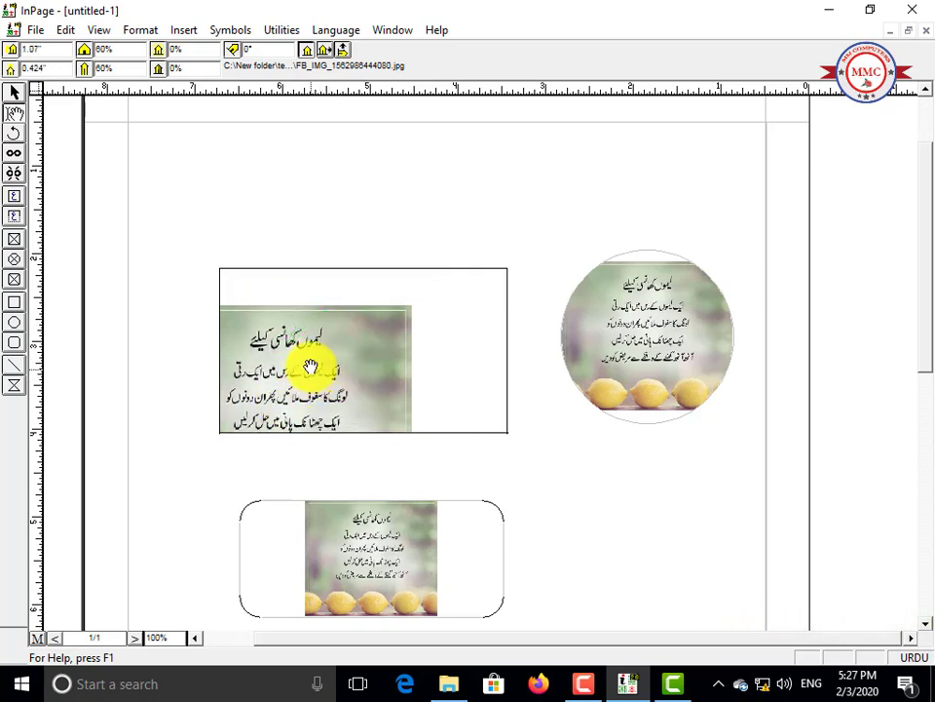
left_click(305, 49)
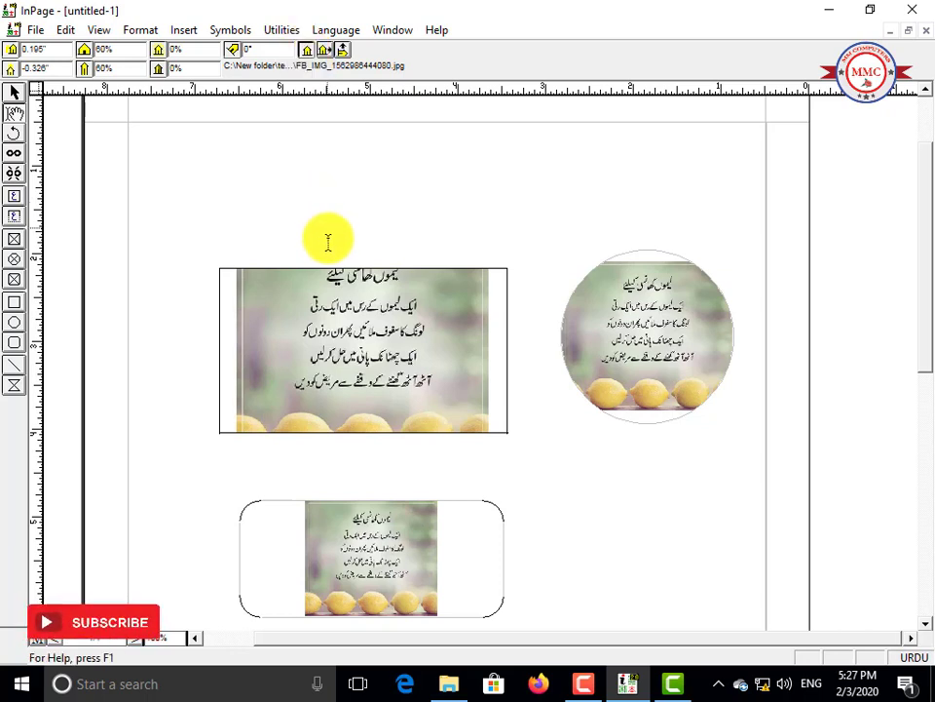
Mirror the picture in the rectangular box horizontally and back, and mirror it vertically and back.
left_click(326, 52)
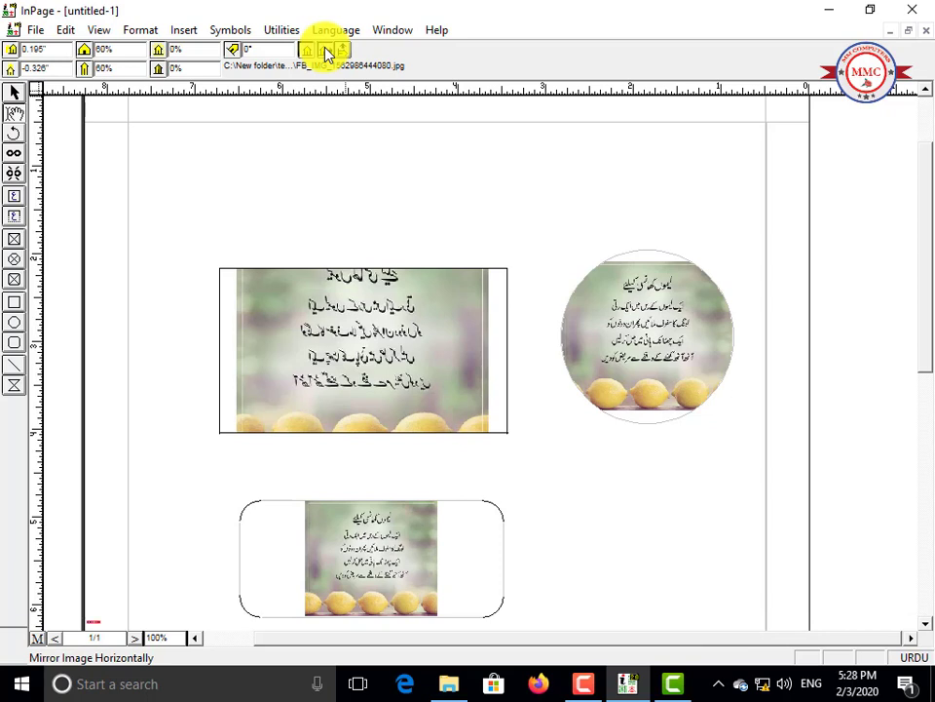
left_click(327, 53)
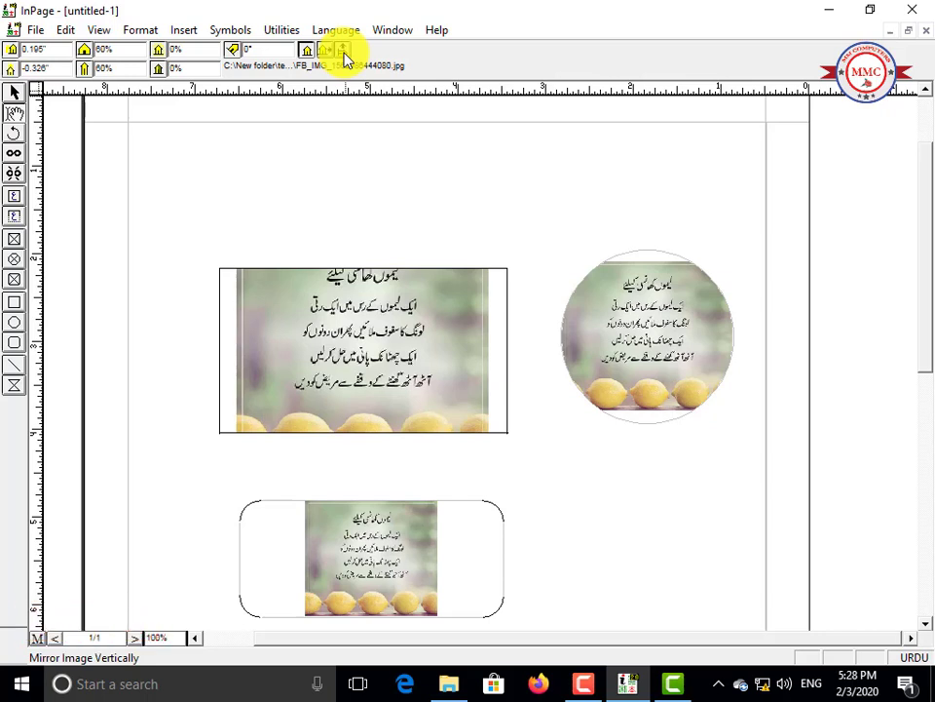
left_click(344, 53)
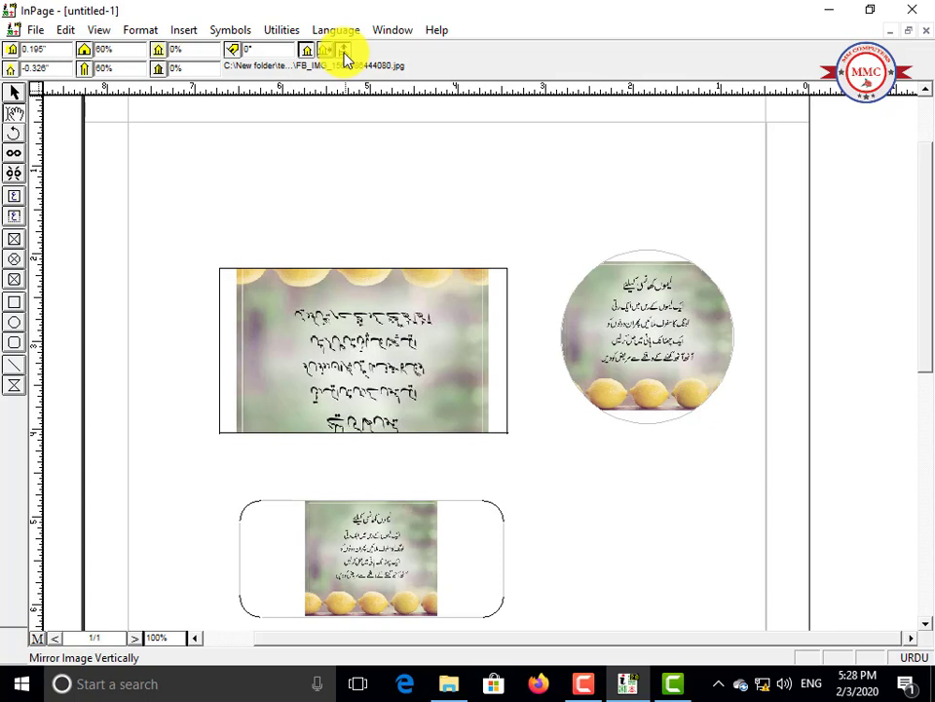
left_click(343, 57)
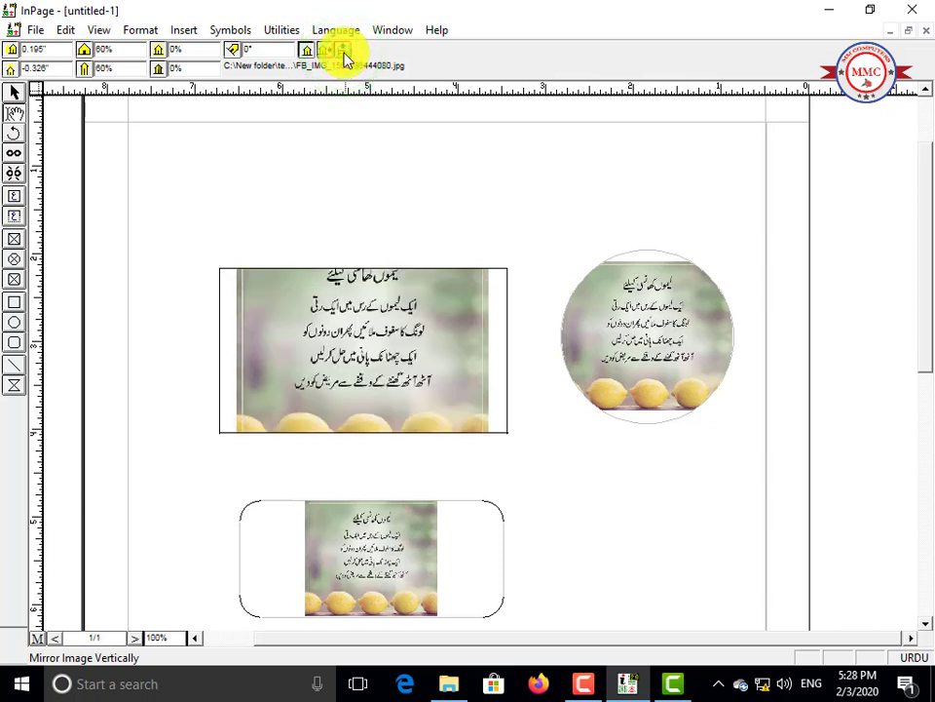